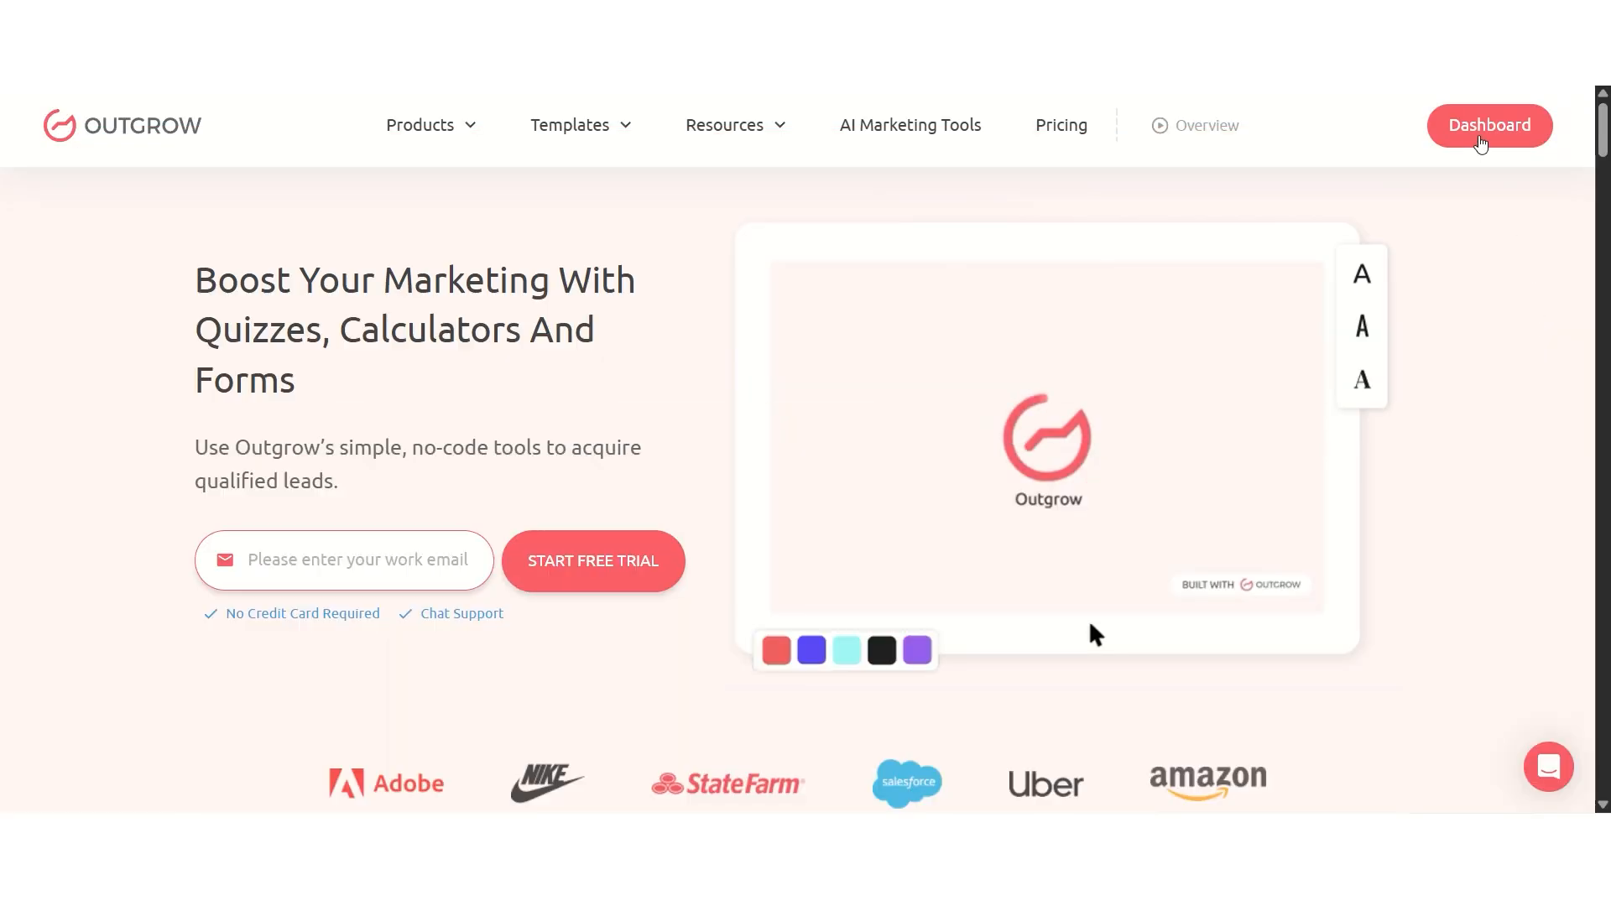
Step: Copy the Outcome Quiz's Zapier API key from Configure > Integrations > Zapier
click(1481, 139)
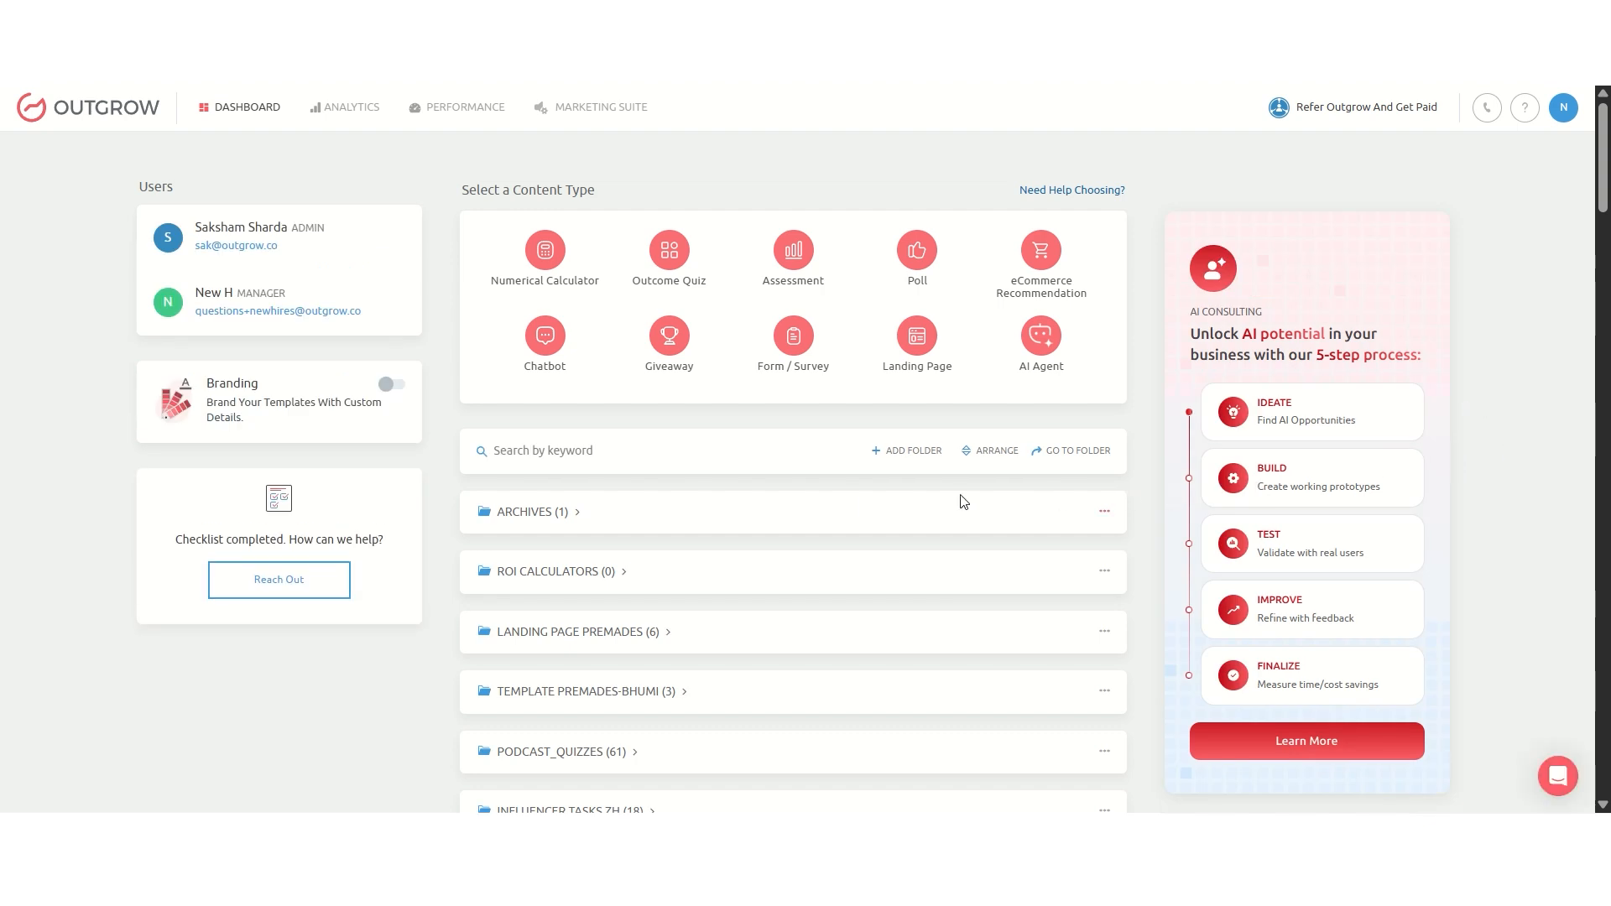
mouse_move(530, 256)
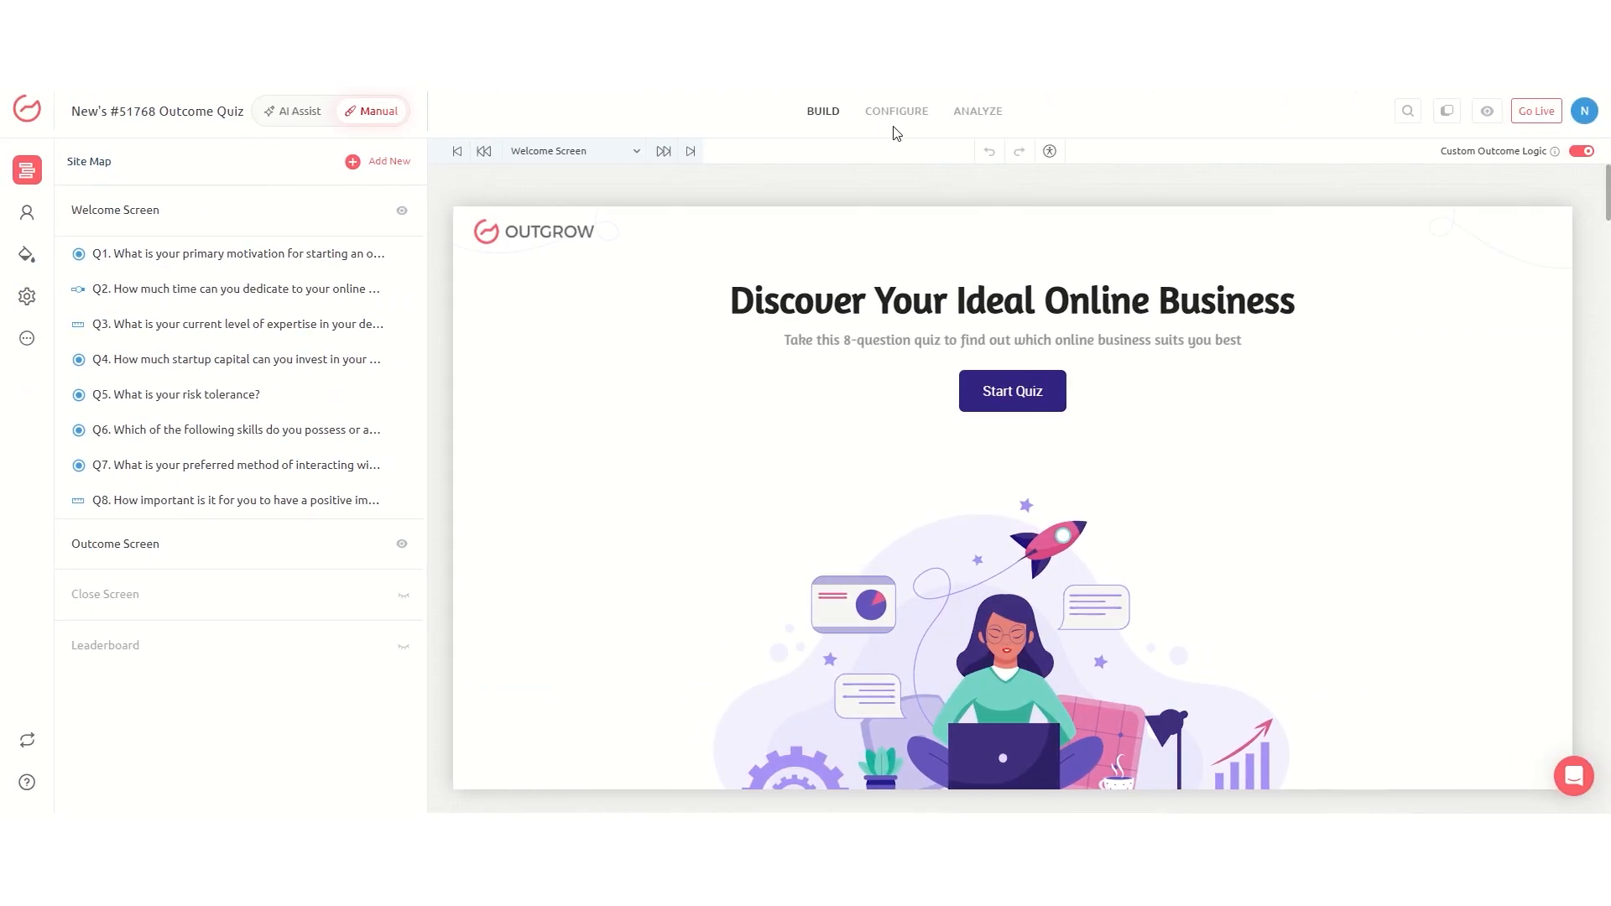
click(895, 118)
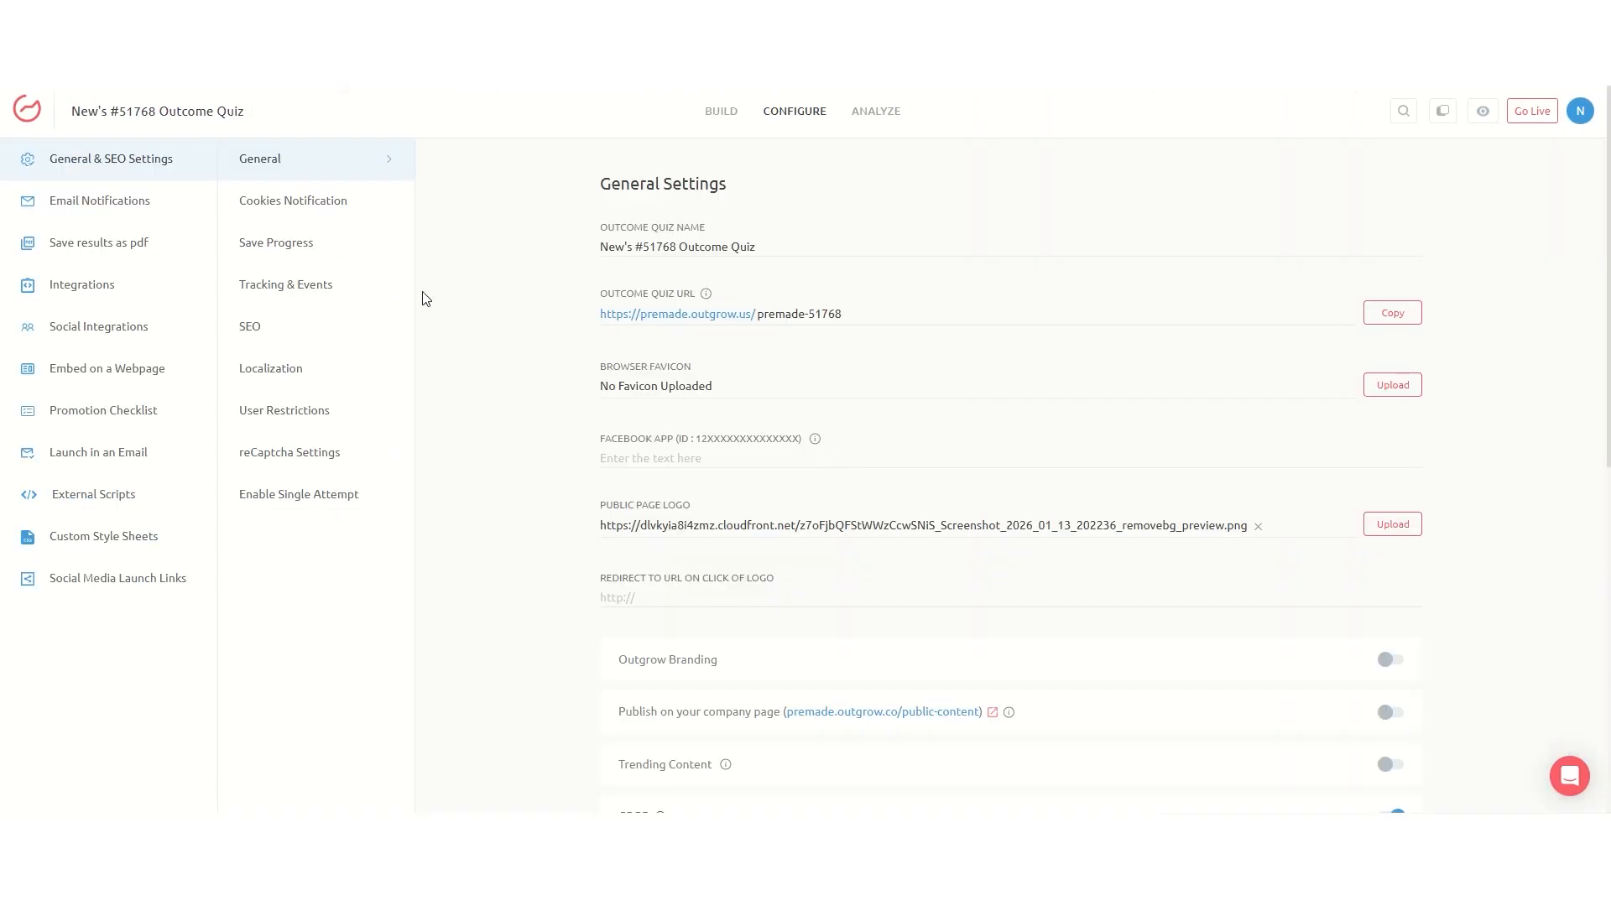
click(135, 289)
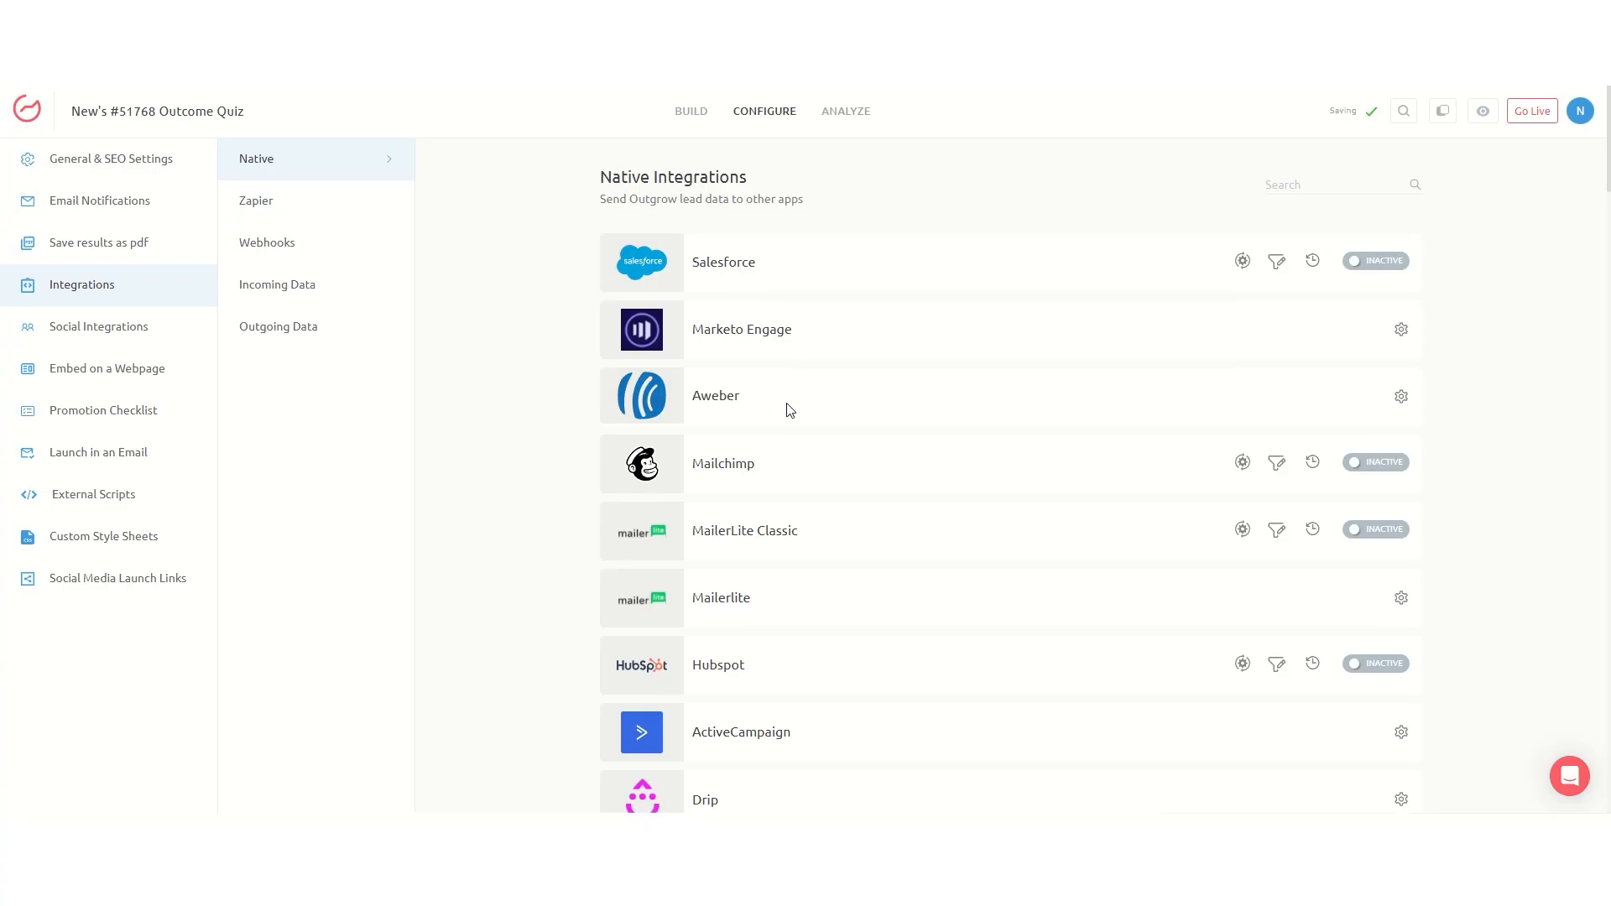
scroll(788, 411, down, 10)
scroll(787, 431, up, 3)
scroll(787, 431, up, 7)
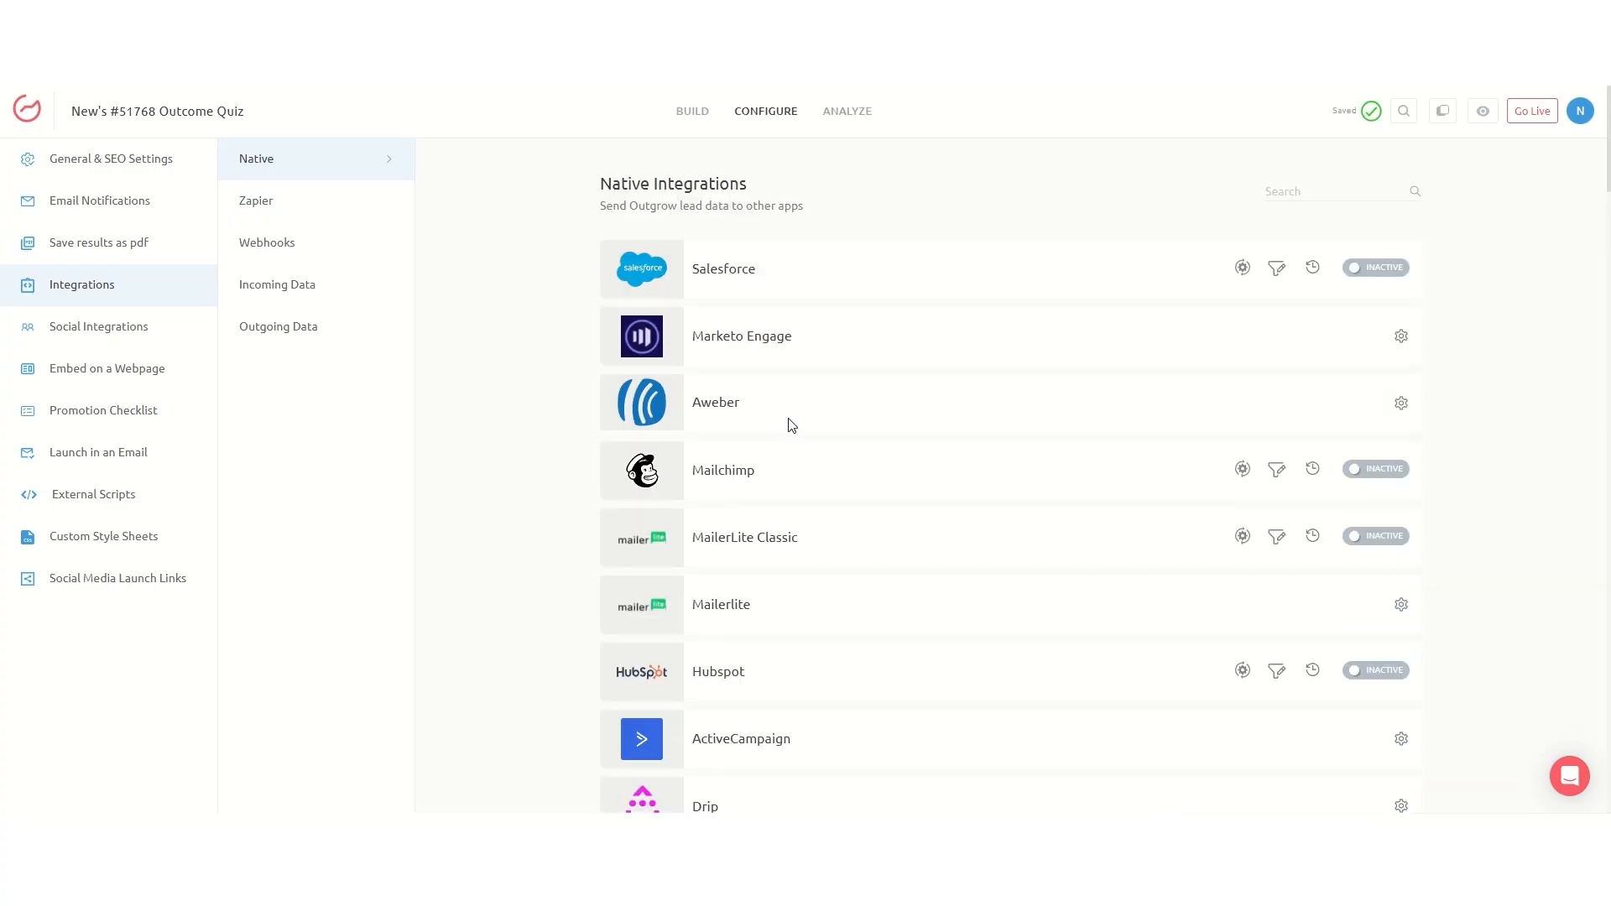
click(280, 207)
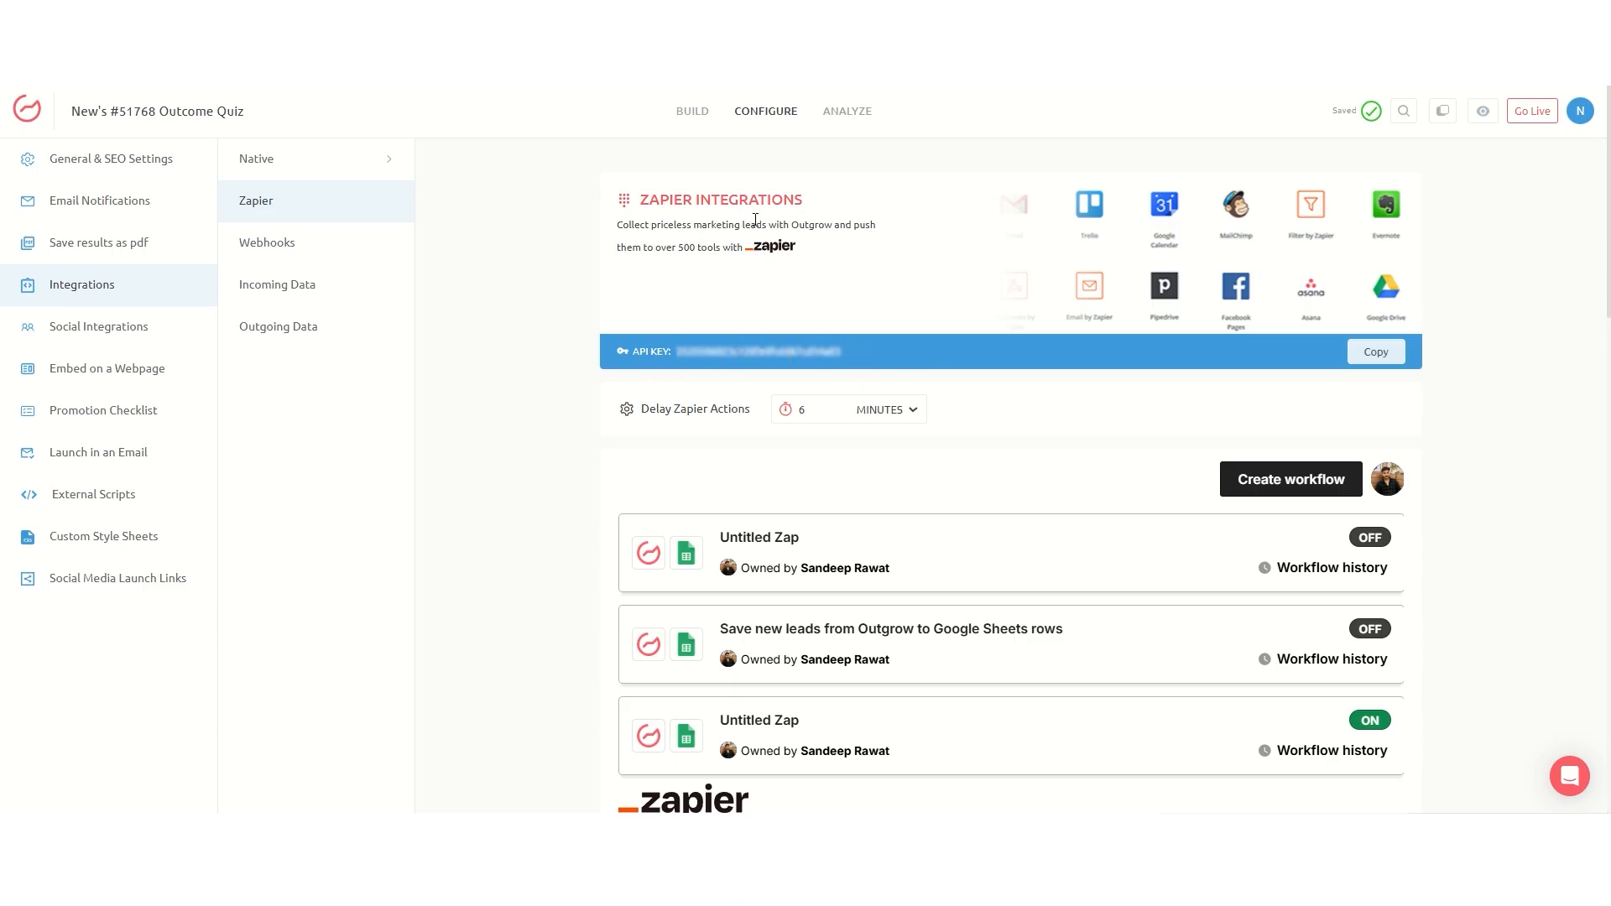
click(1390, 354)
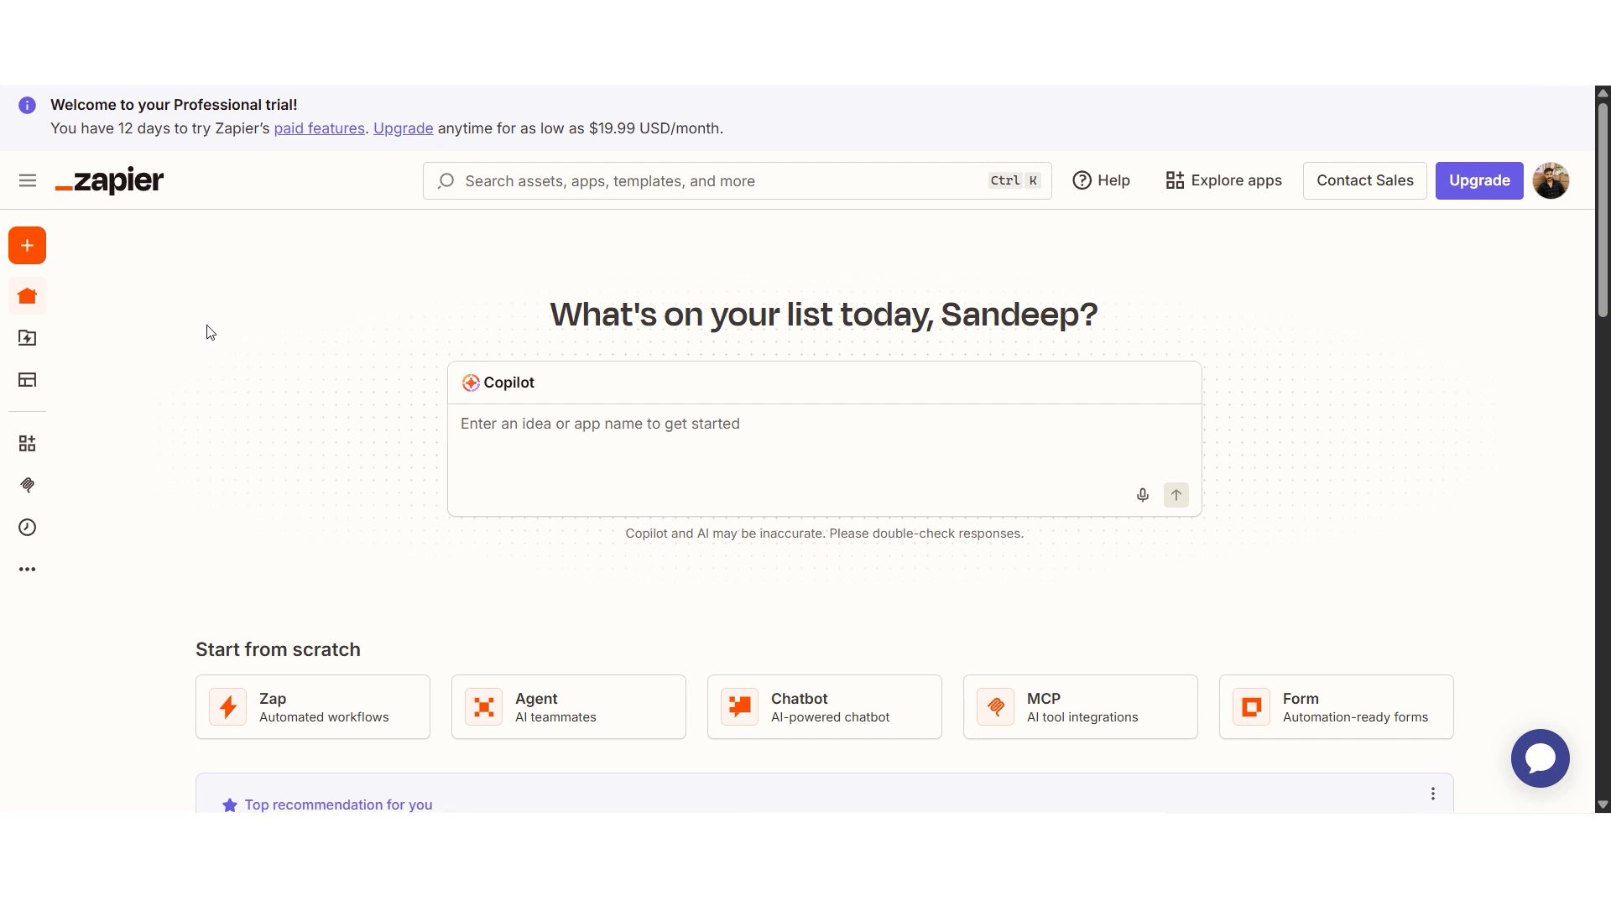
Step: Create a new draft Zap with Outgrow as its trigger app and list its trigger events
click(48, 253)
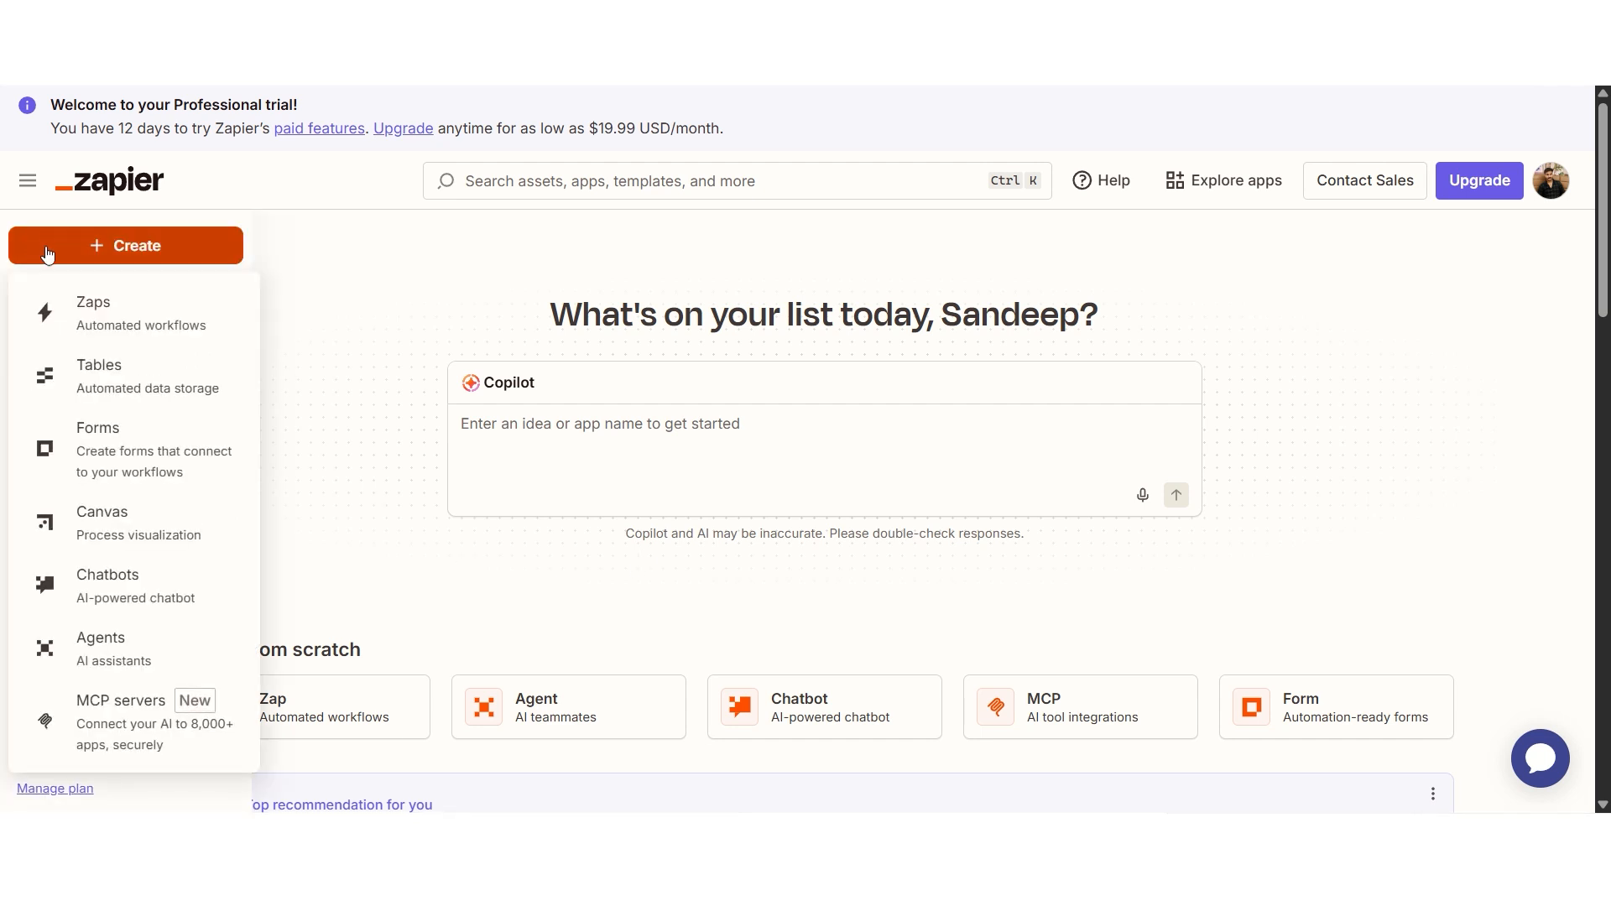
click(116, 319)
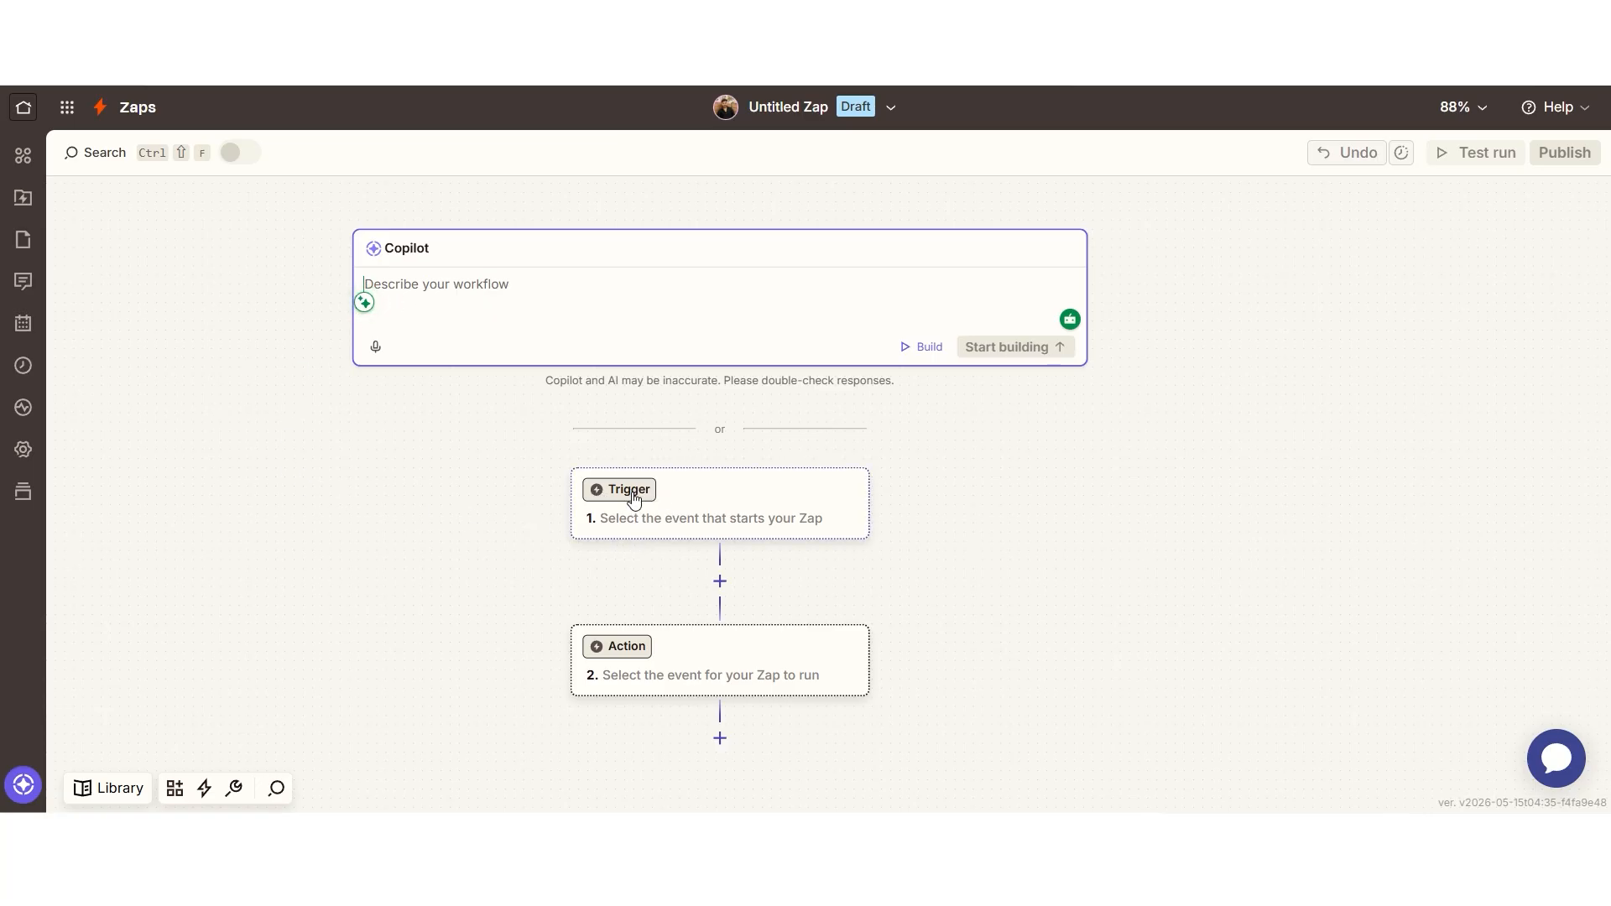
click(633, 498)
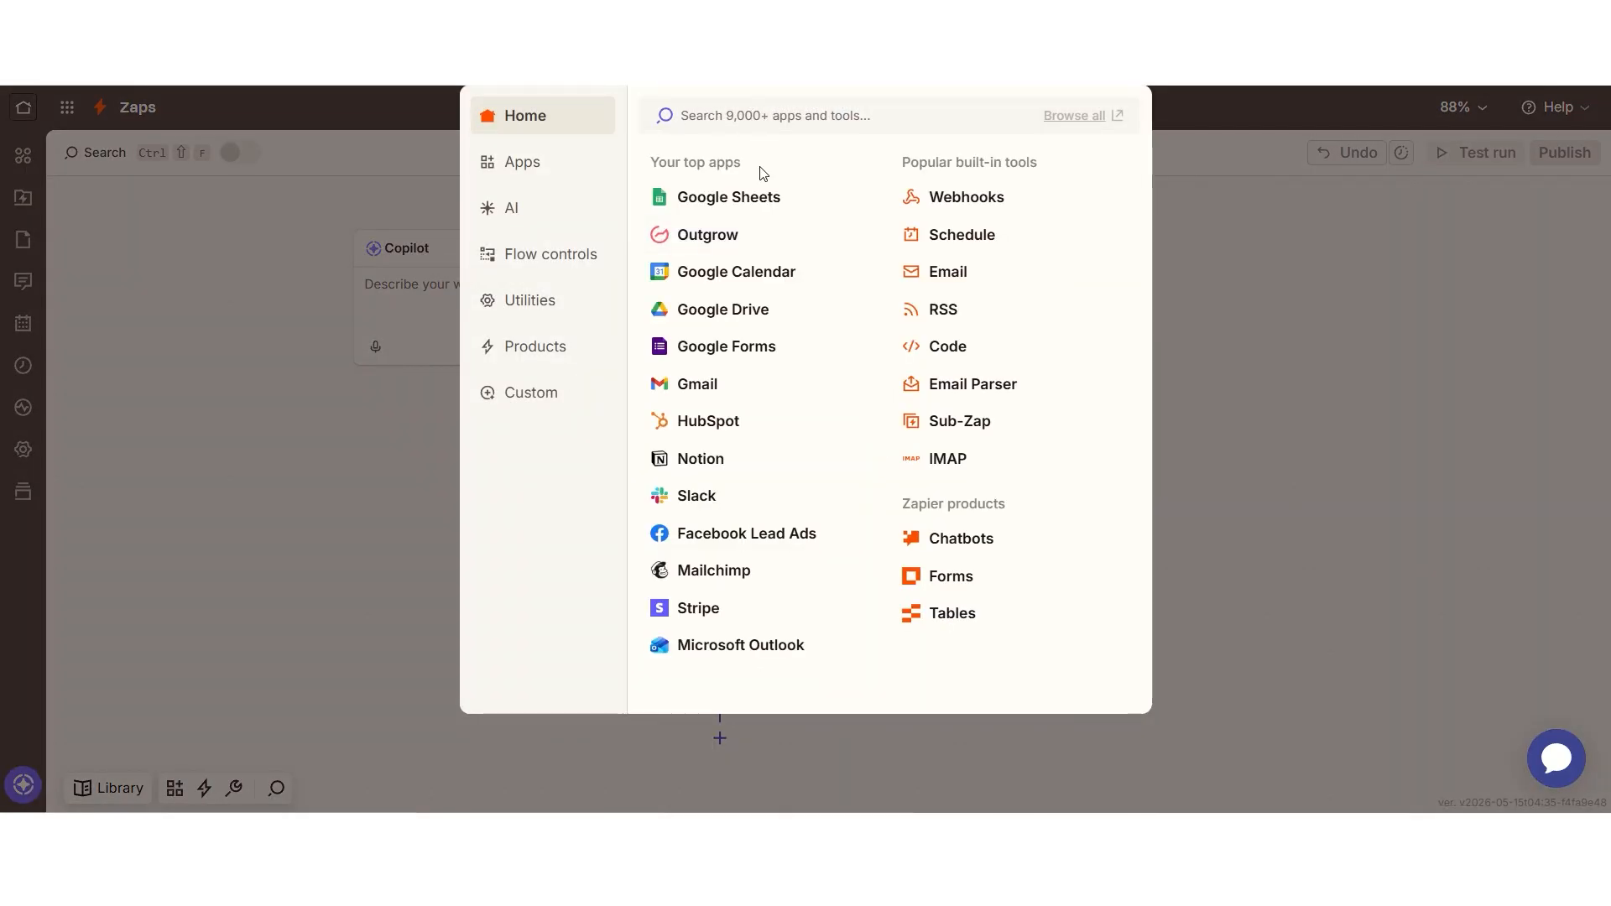
click(719, 236)
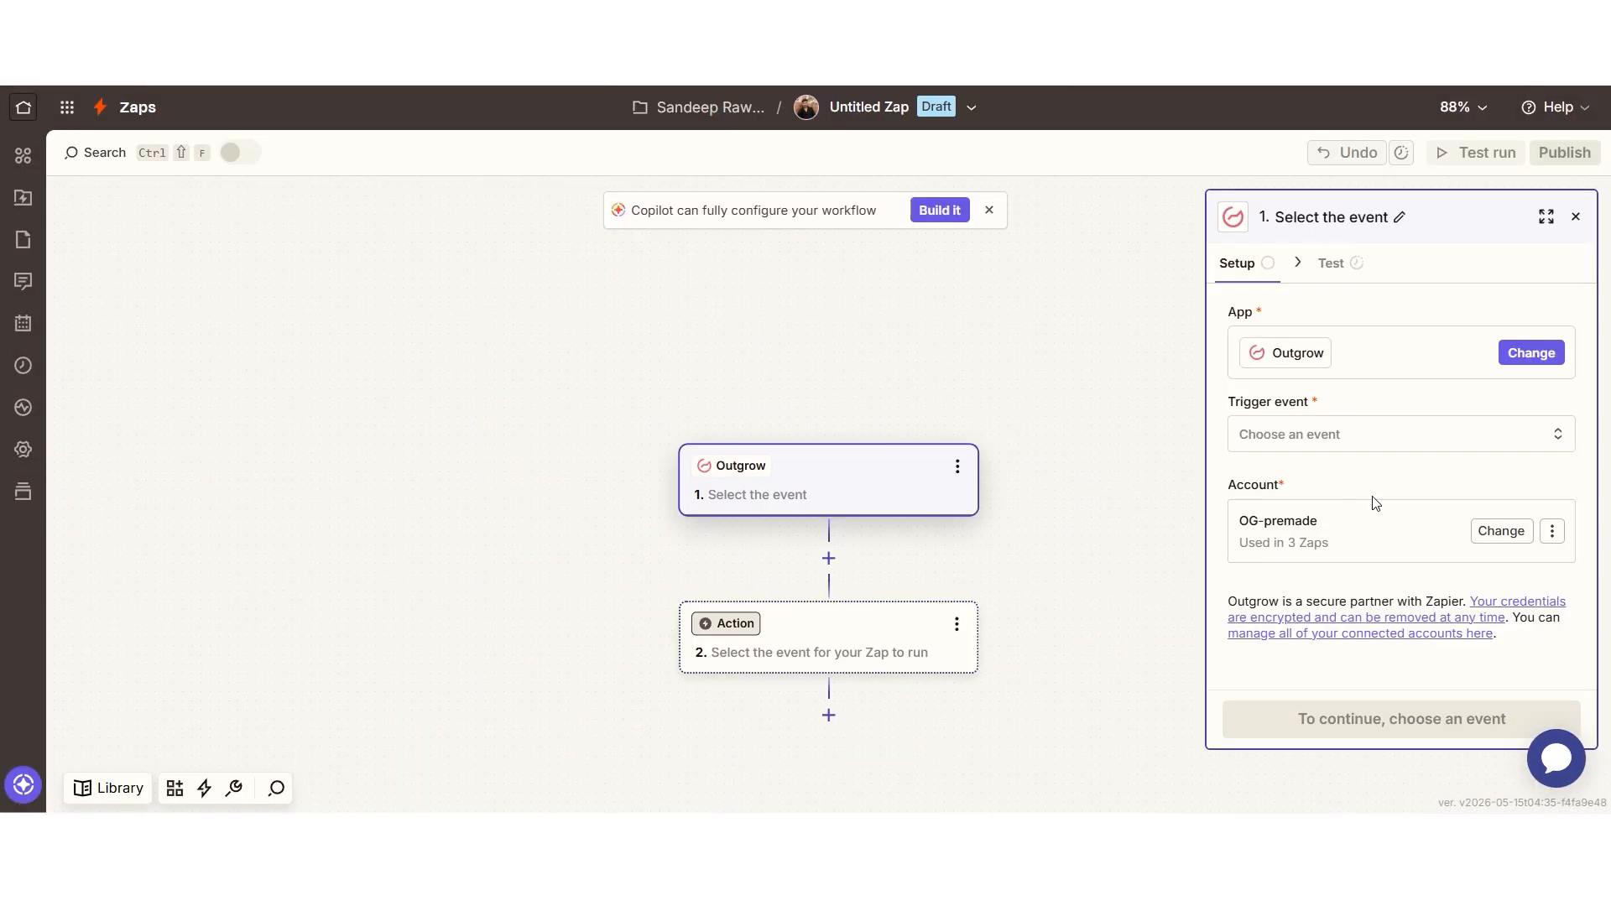
click(1337, 434)
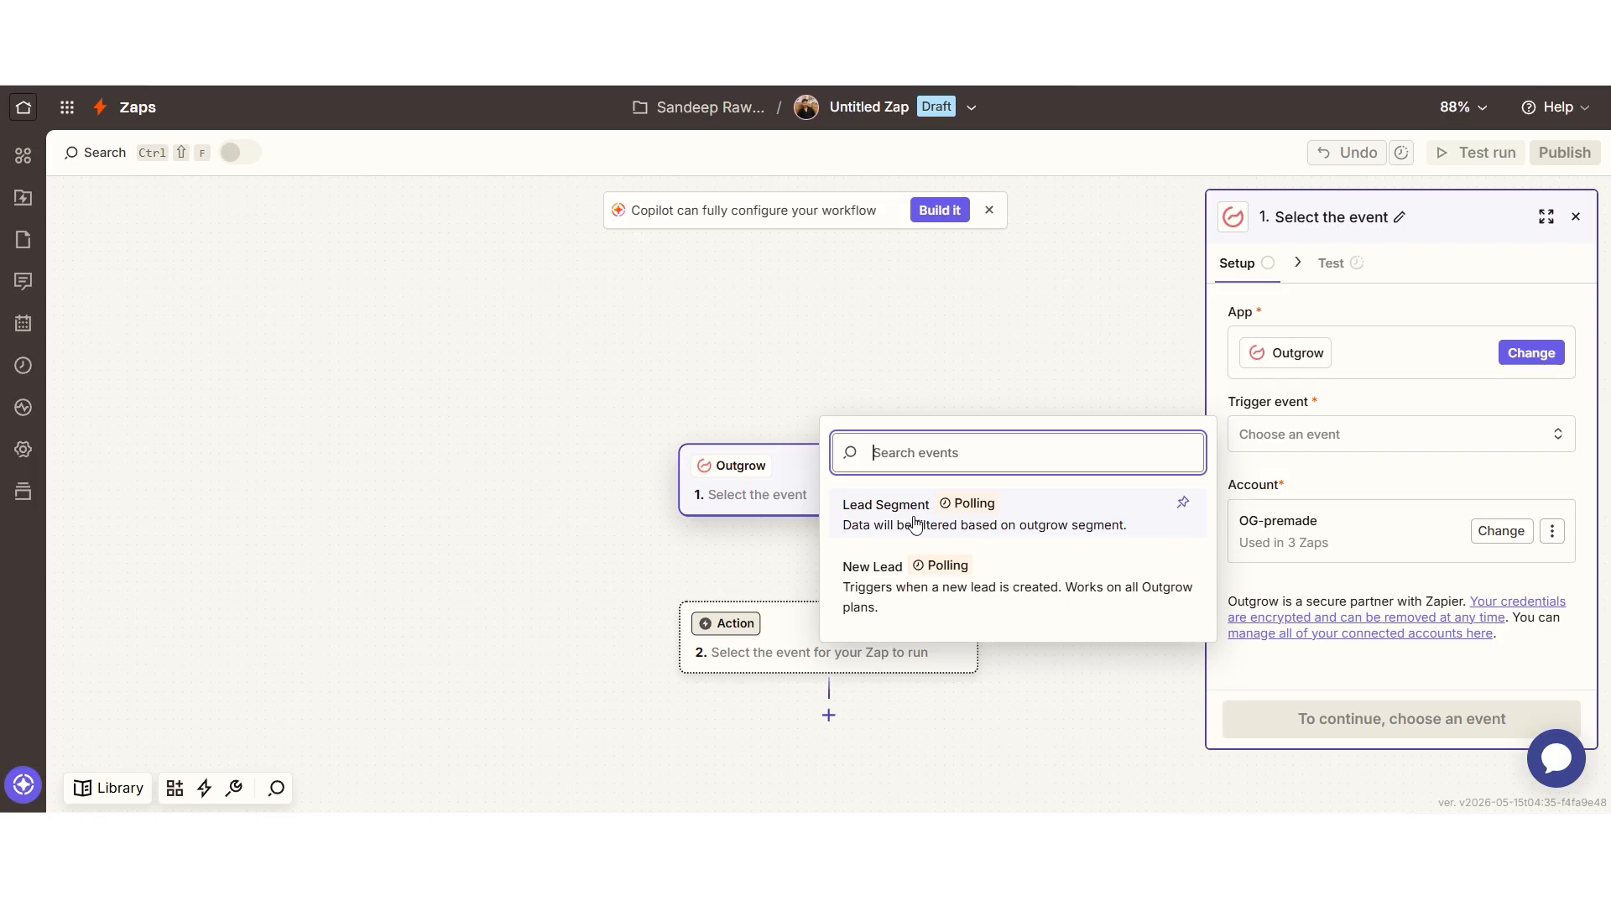
Step: Choose the New Lead trigger and connect Outgrow using the pasted API key with Default region
click(1129, 595)
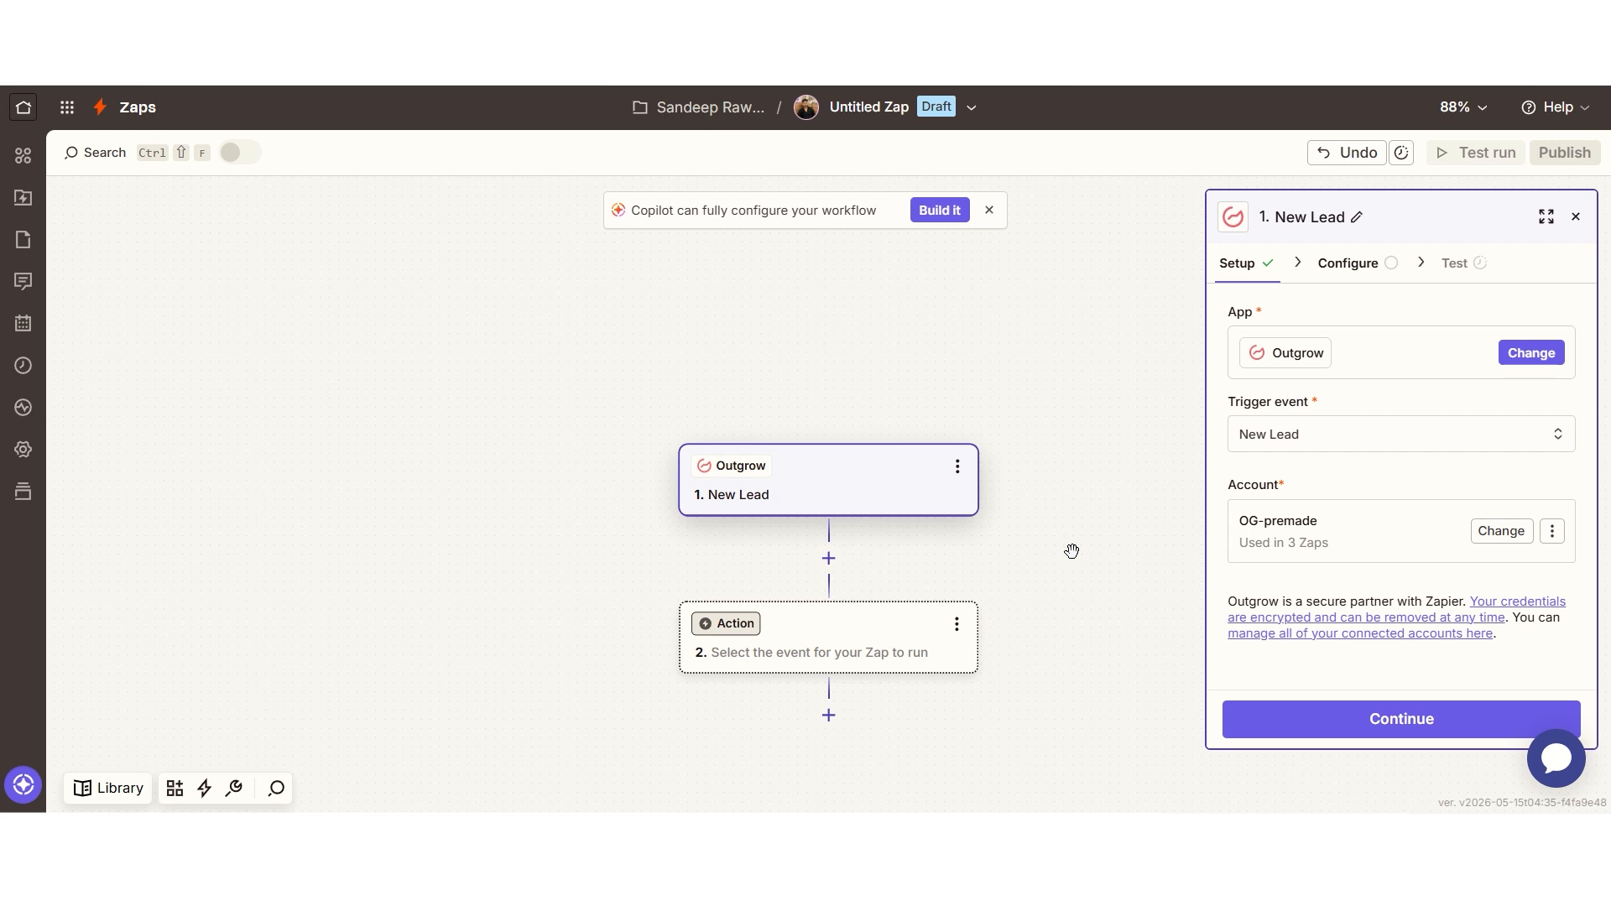
click(1284, 542)
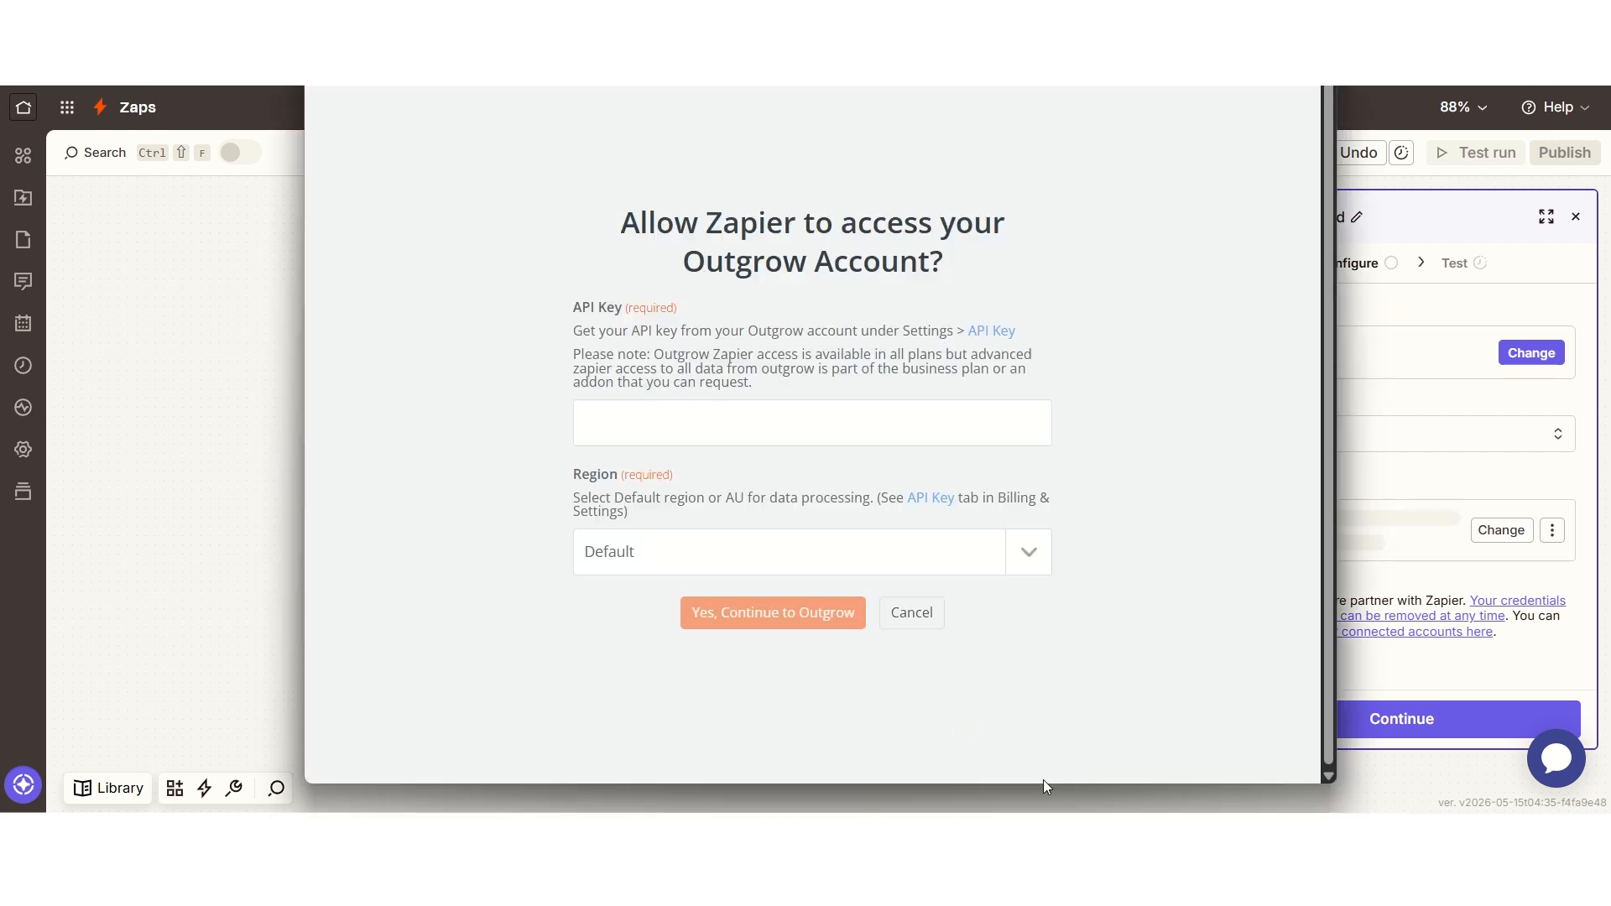
click(626, 419)
key(ctrl+v)
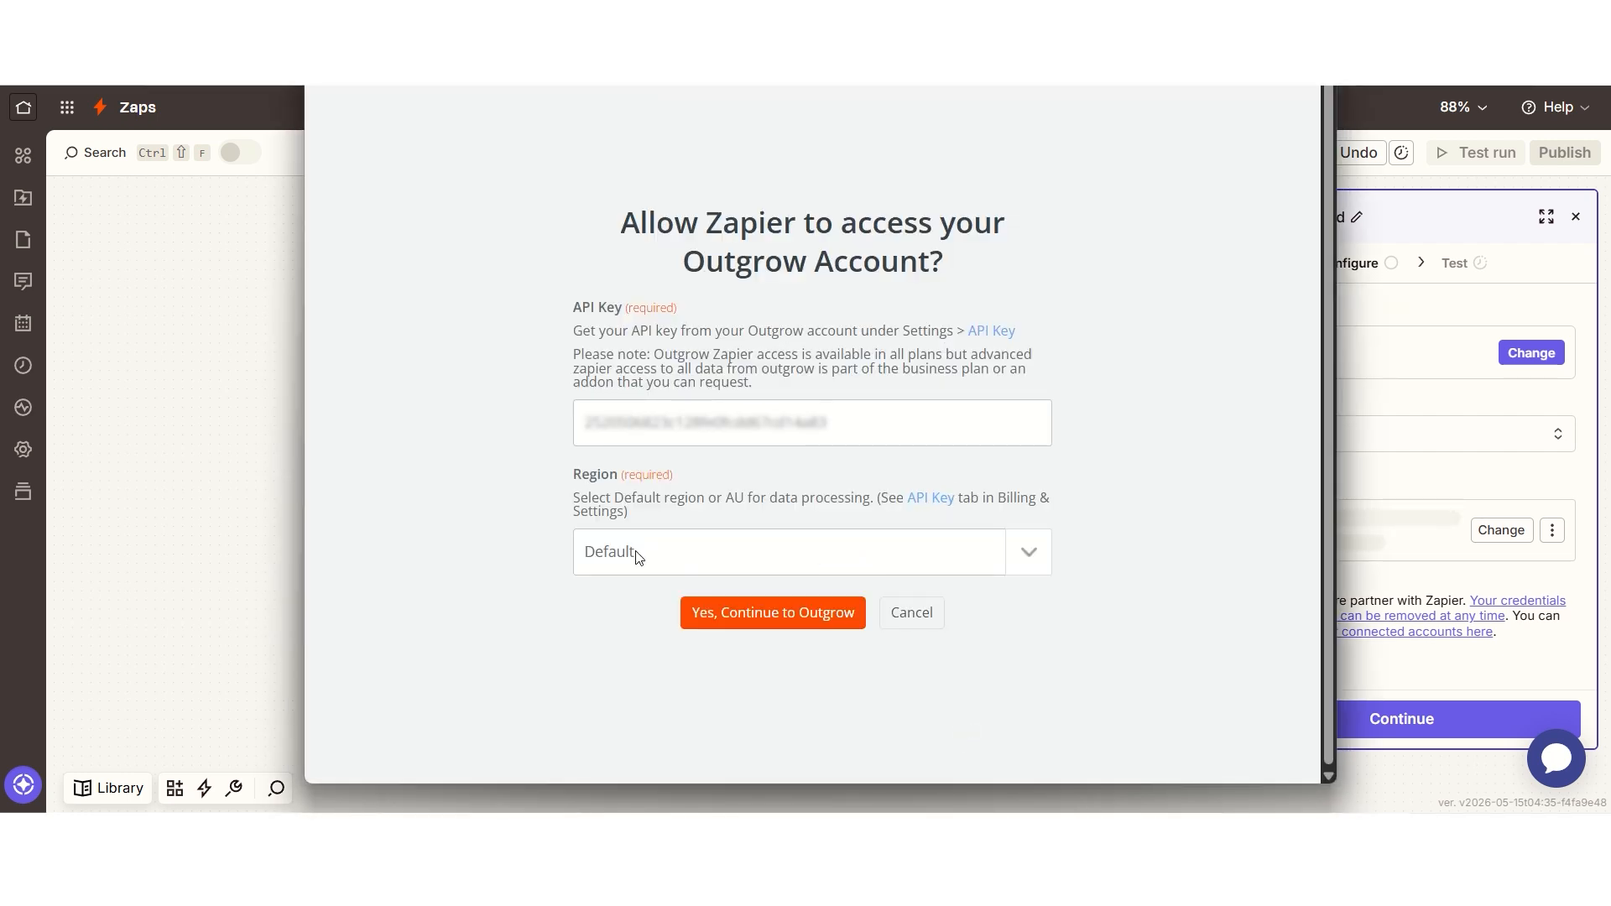
click(607, 554)
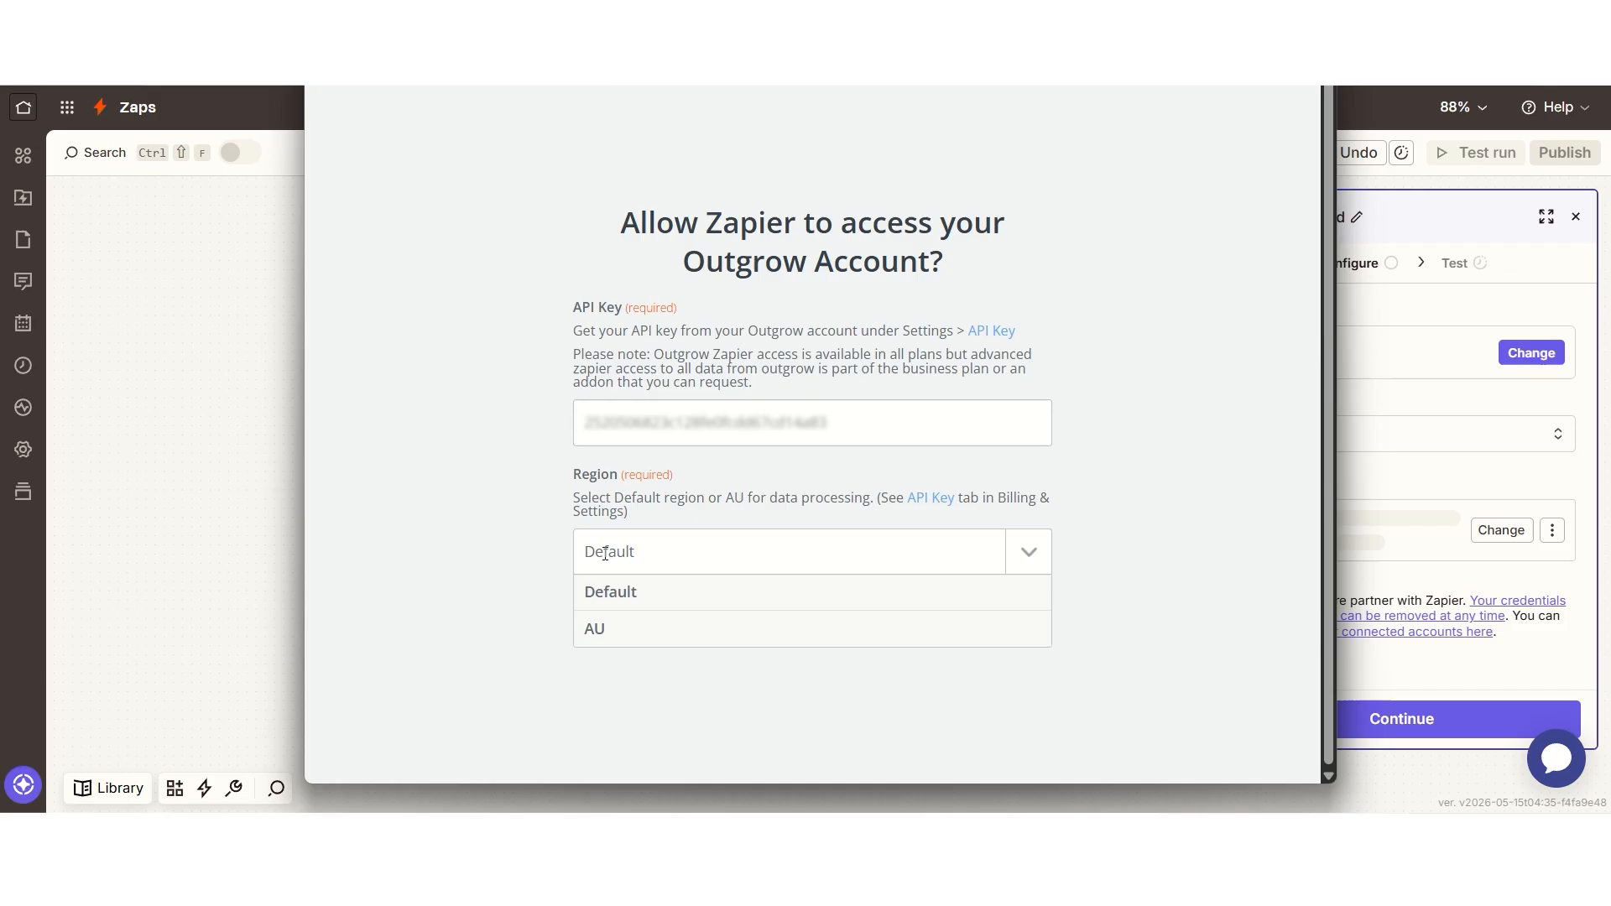
click(651, 600)
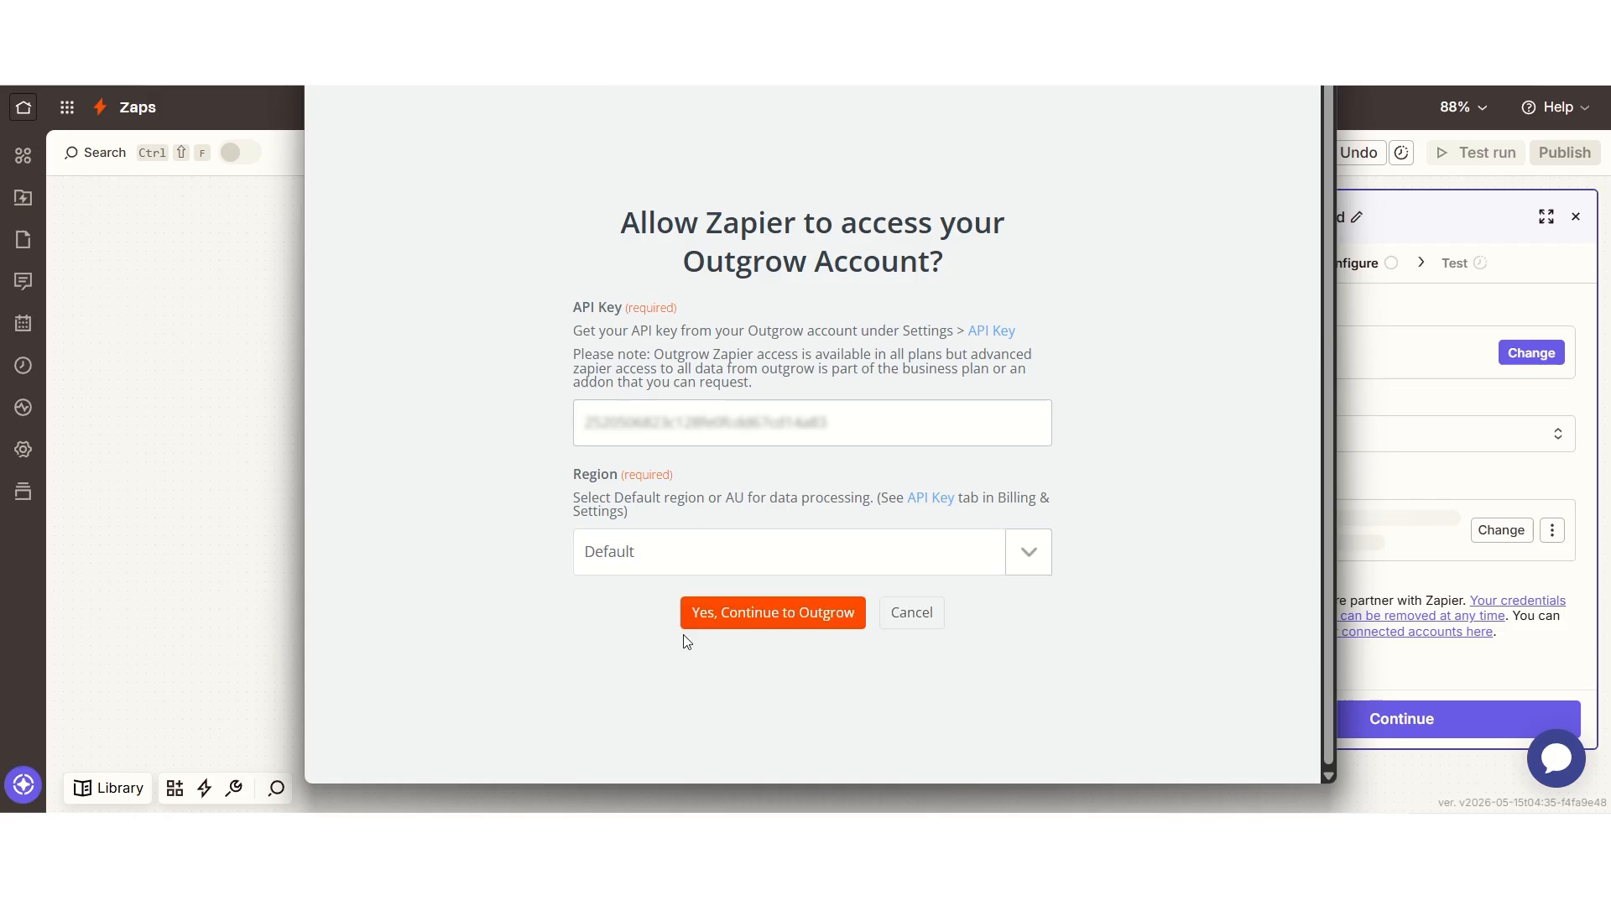
click(772, 616)
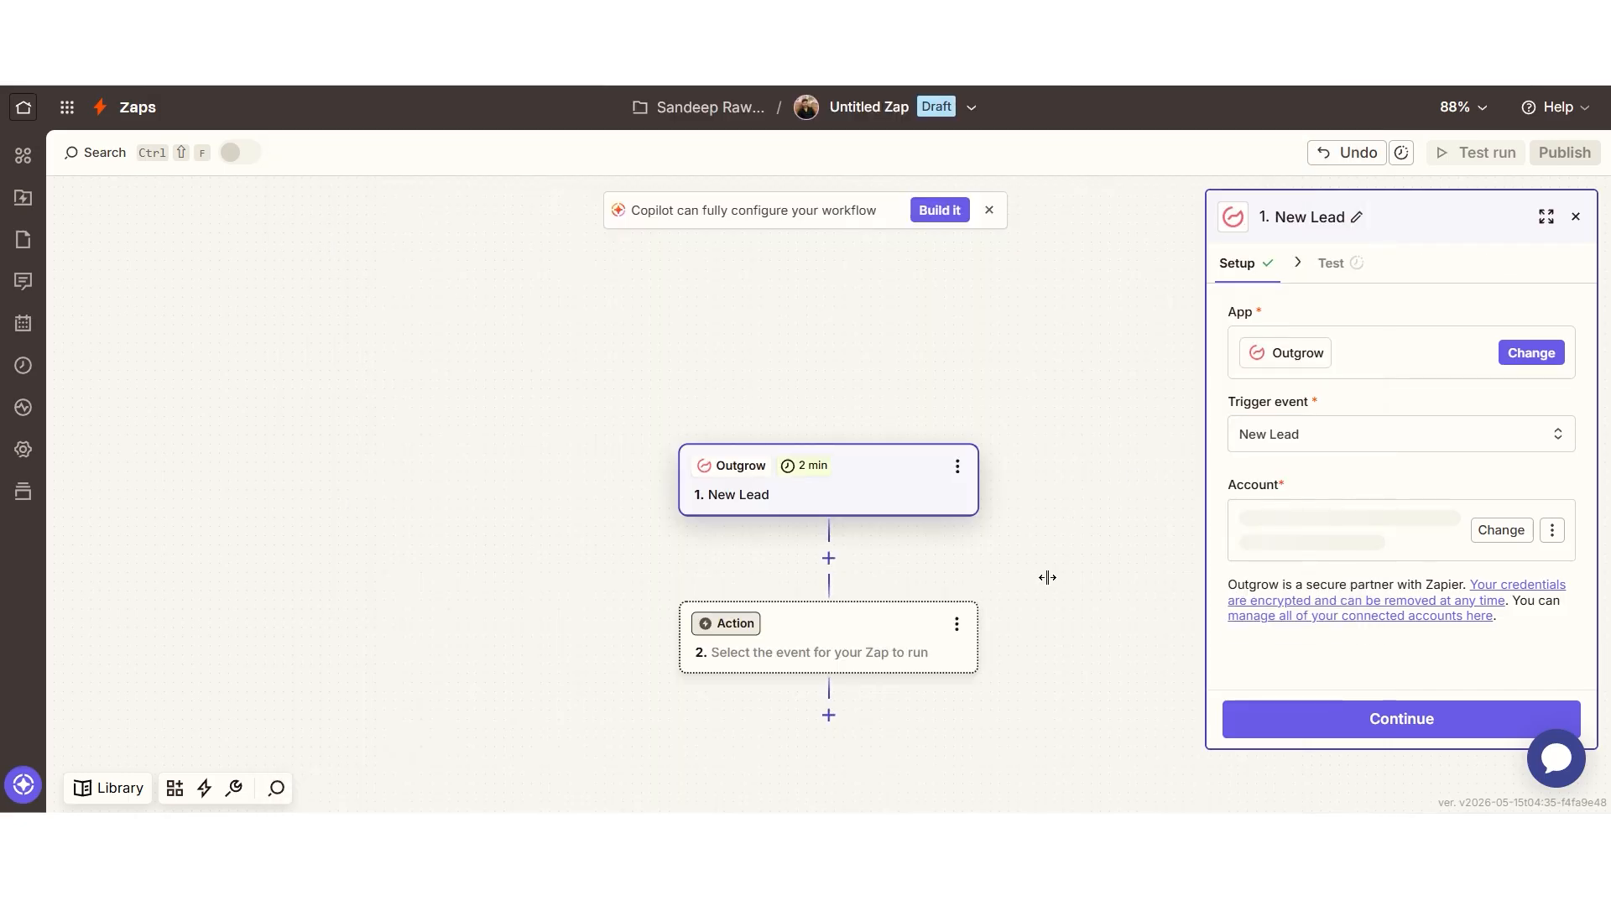
Step: Set Health Insurance Calculator as the lead source and test the trigger
click(1320, 735)
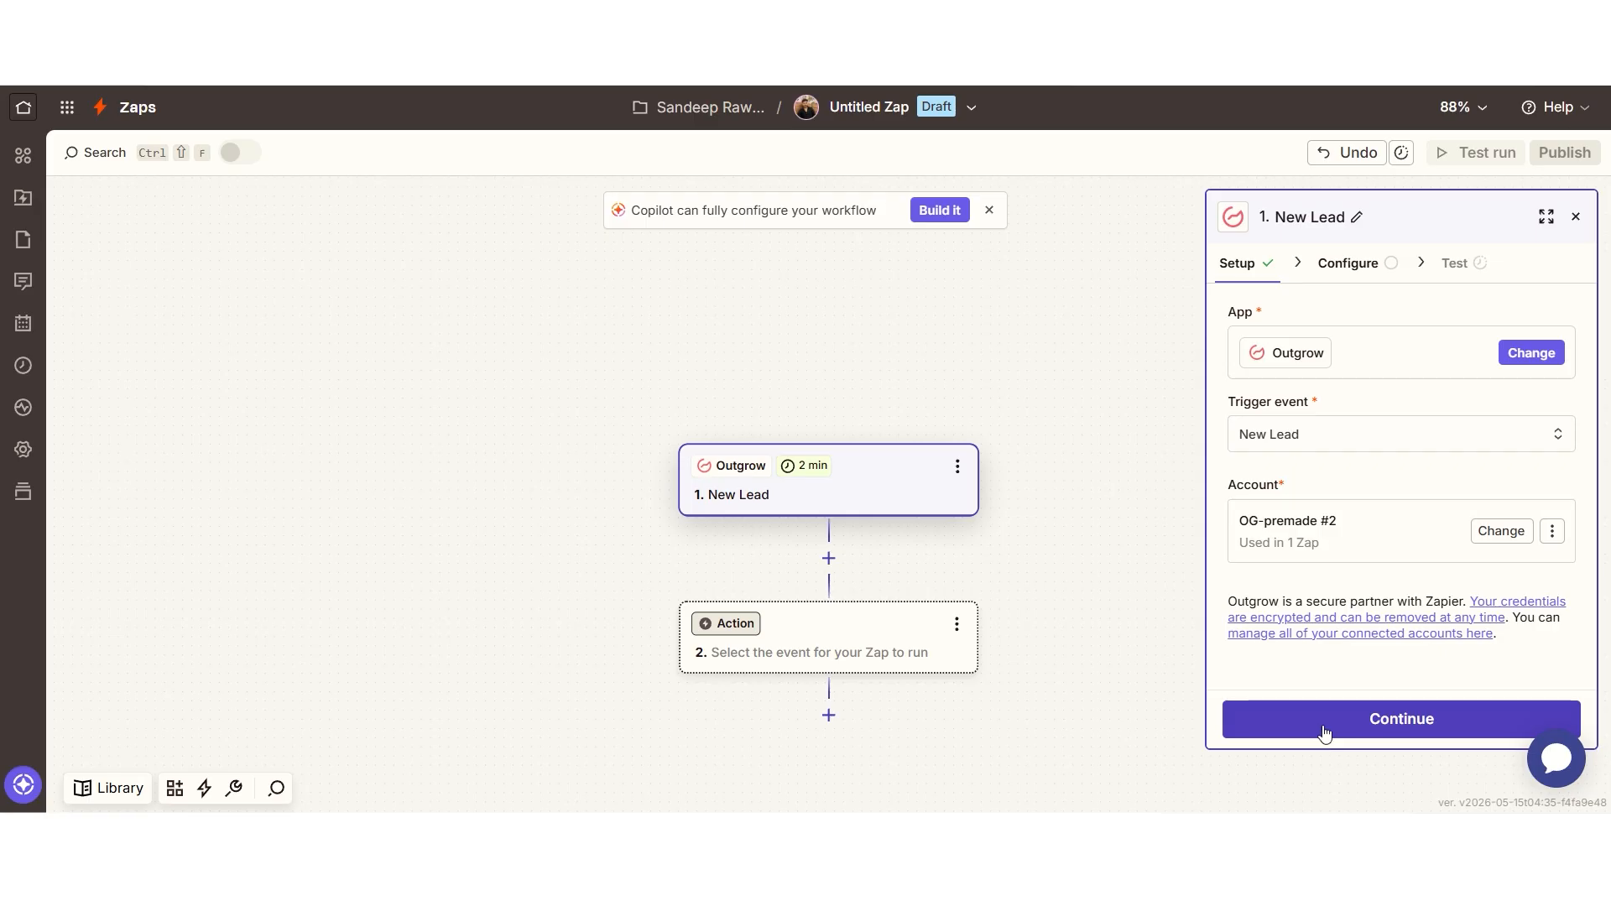
click(1336, 352)
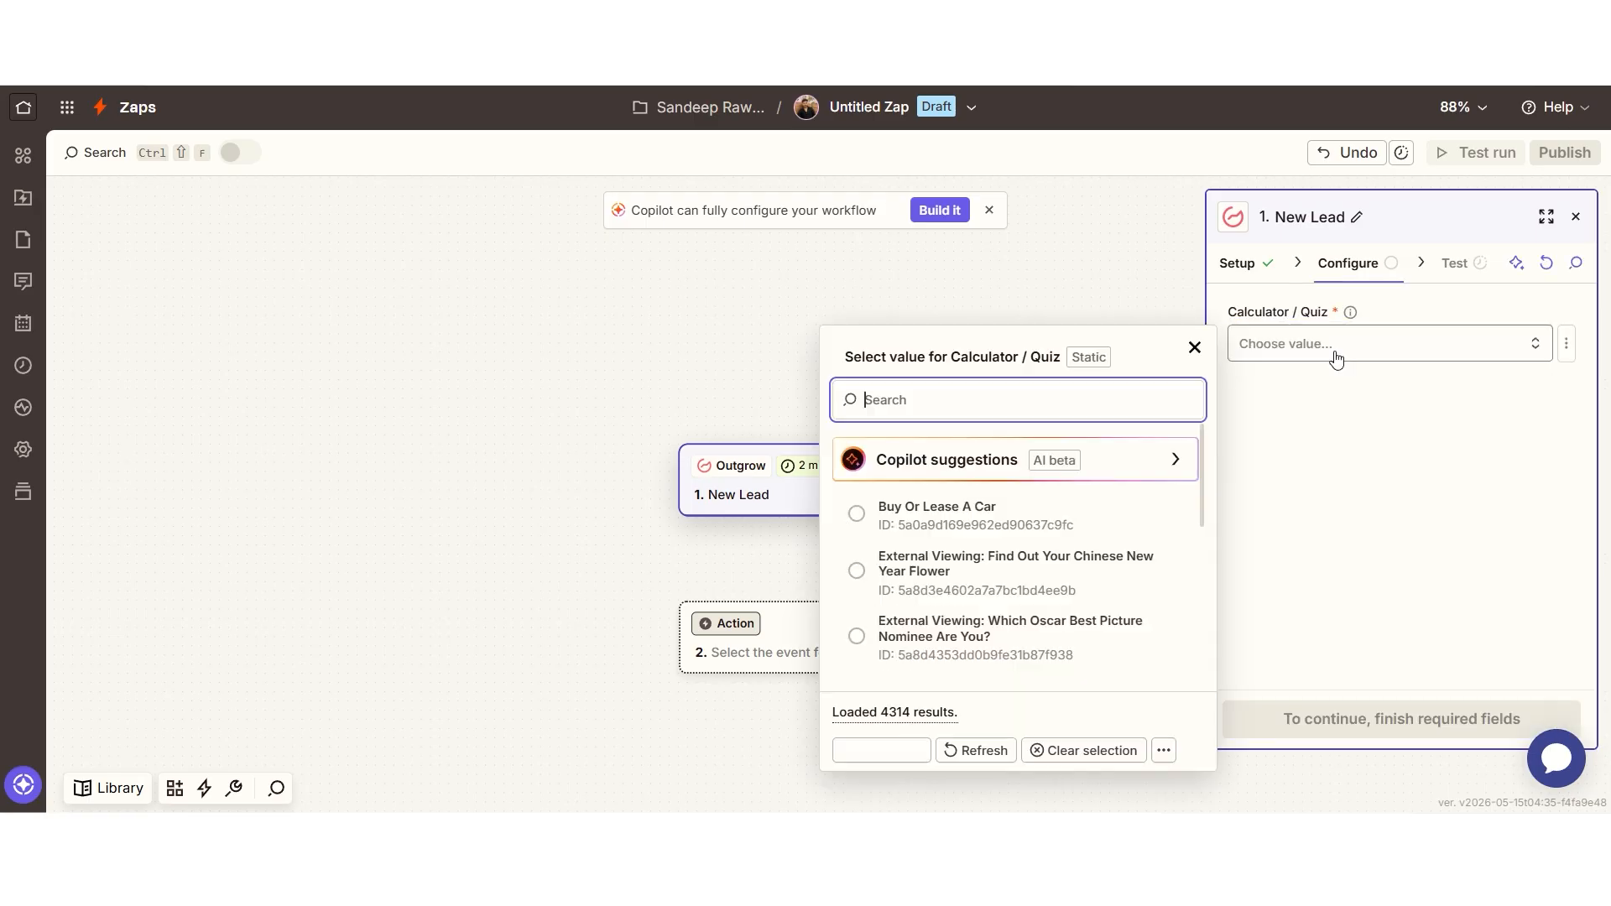
scroll(1040, 587, down, 1)
scroll(1040, 587, down, 2)
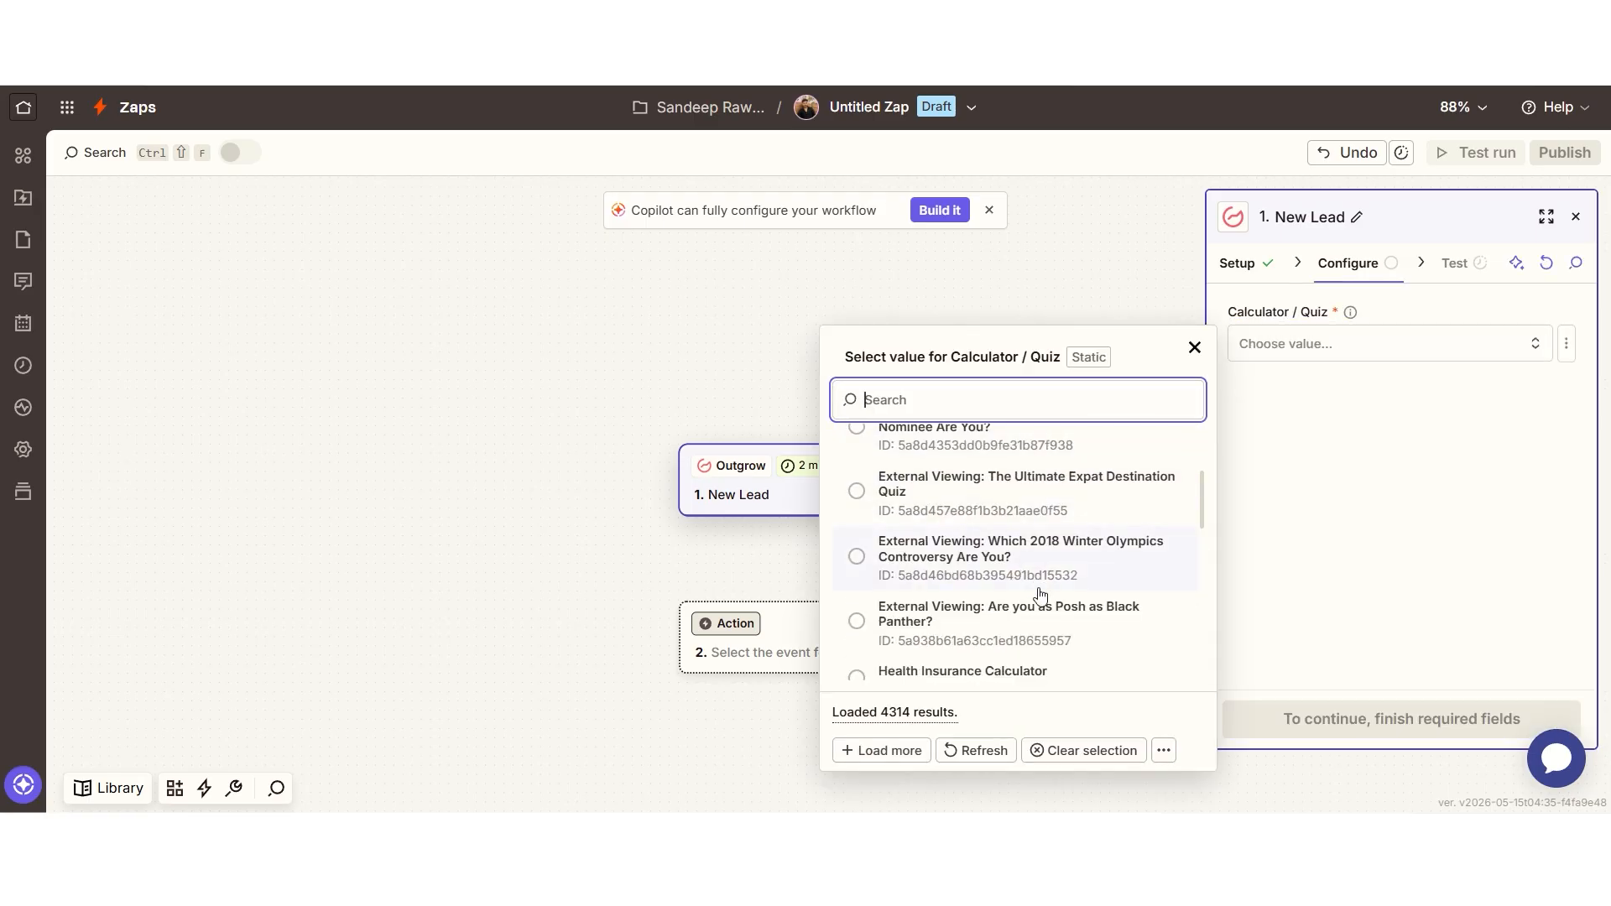
scroll(1032, 667, down, 1)
click(1059, 581)
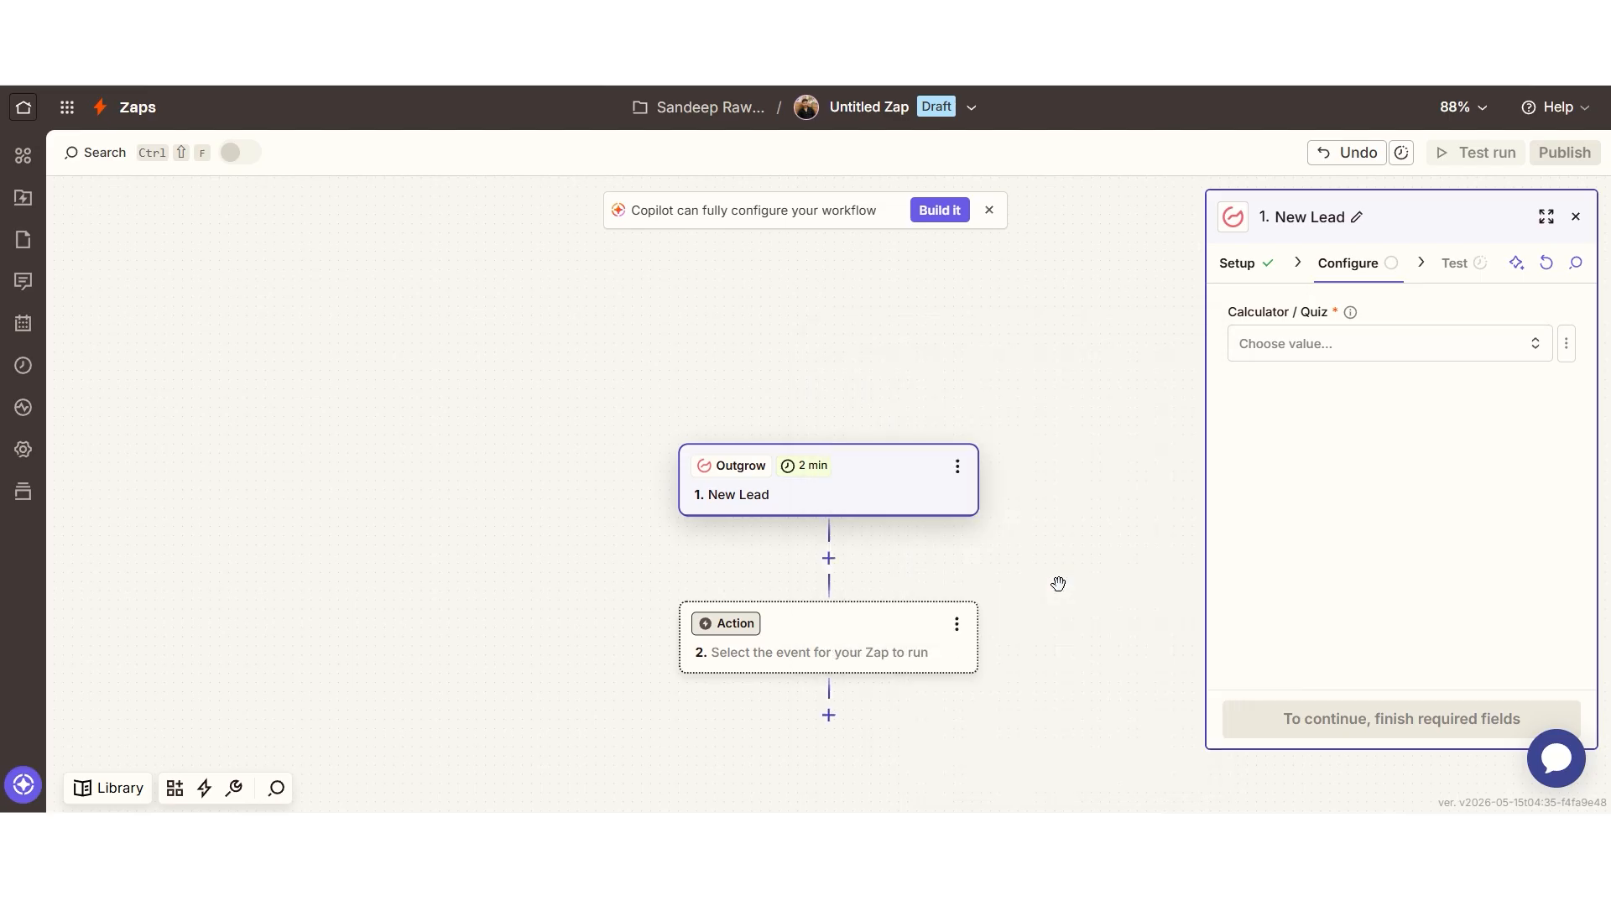
click(1464, 727)
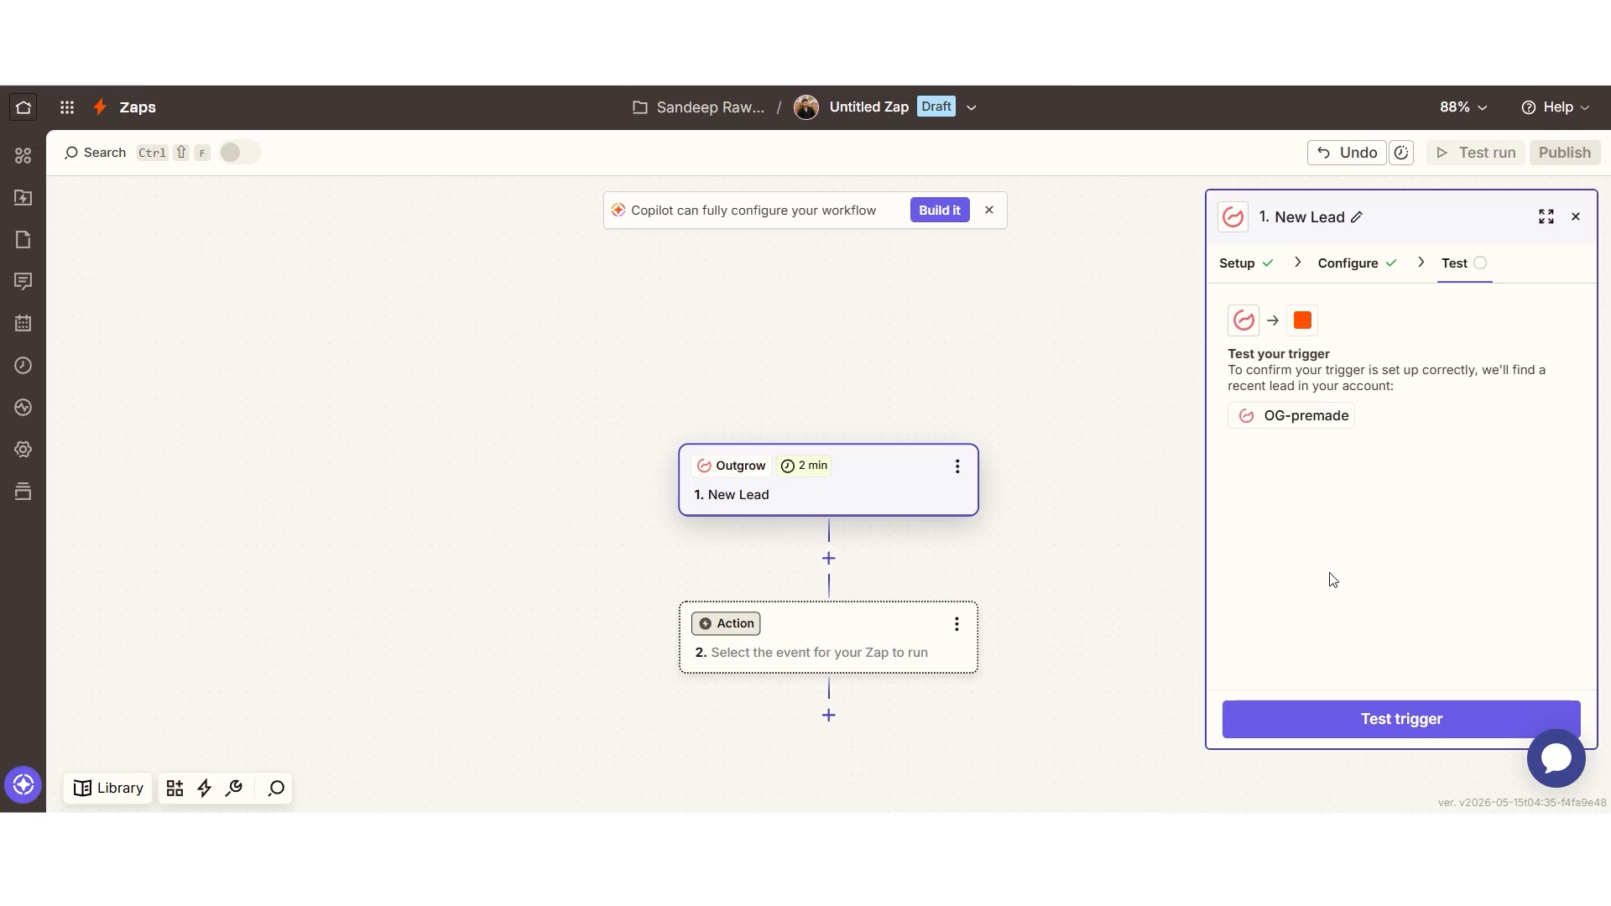
click(1408, 723)
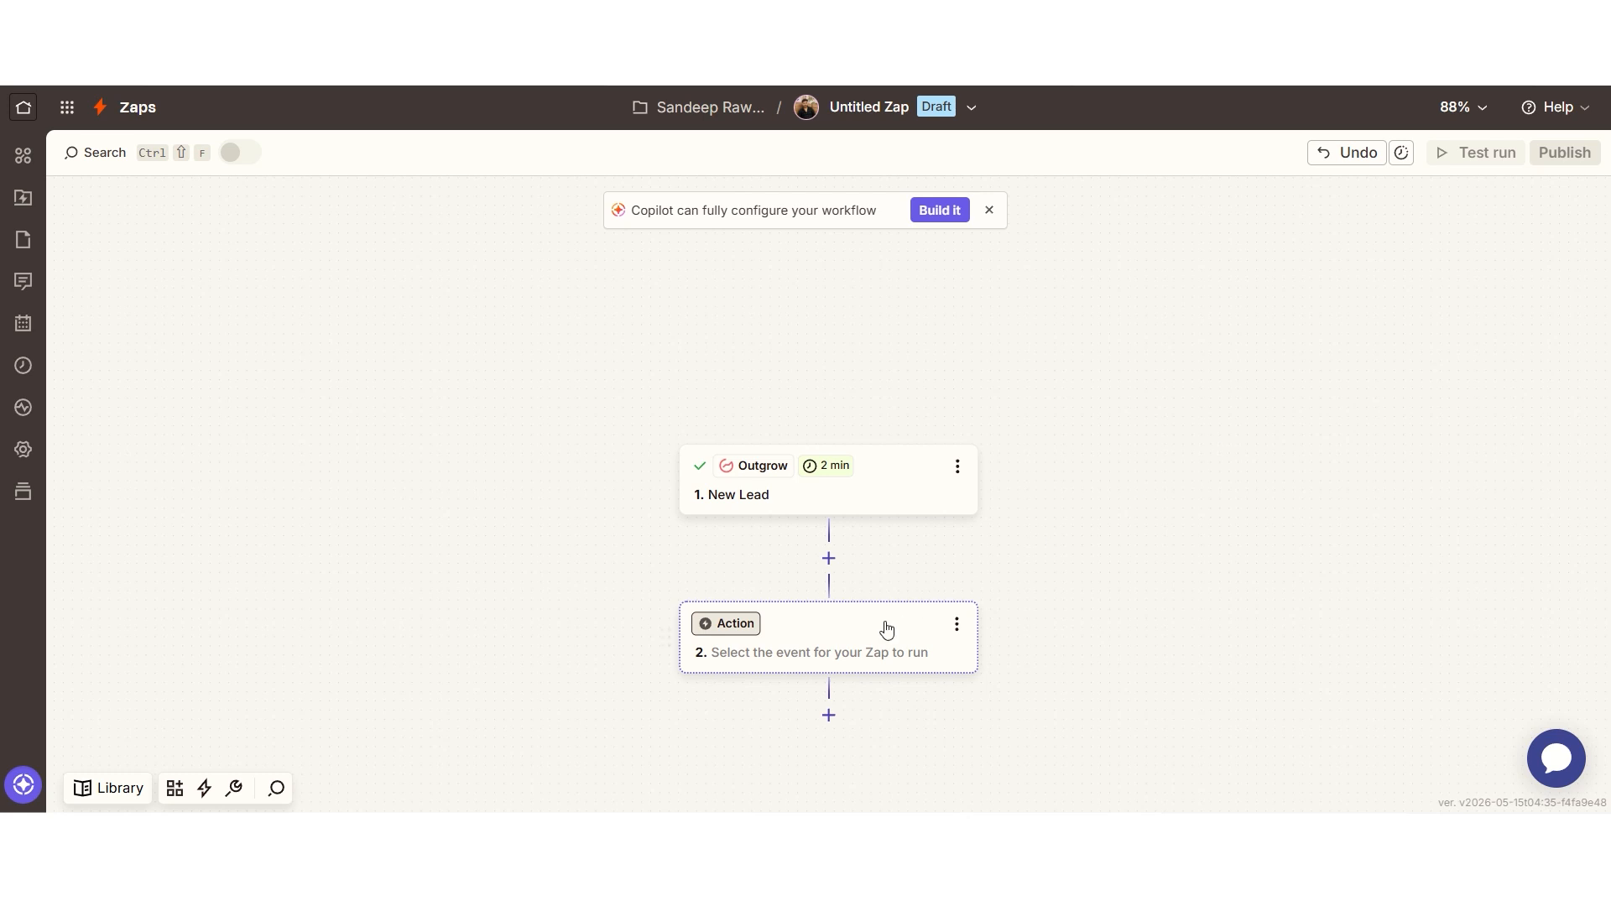
Step: Add a Google Sheets action step with Copy Range as the event
click(887, 630)
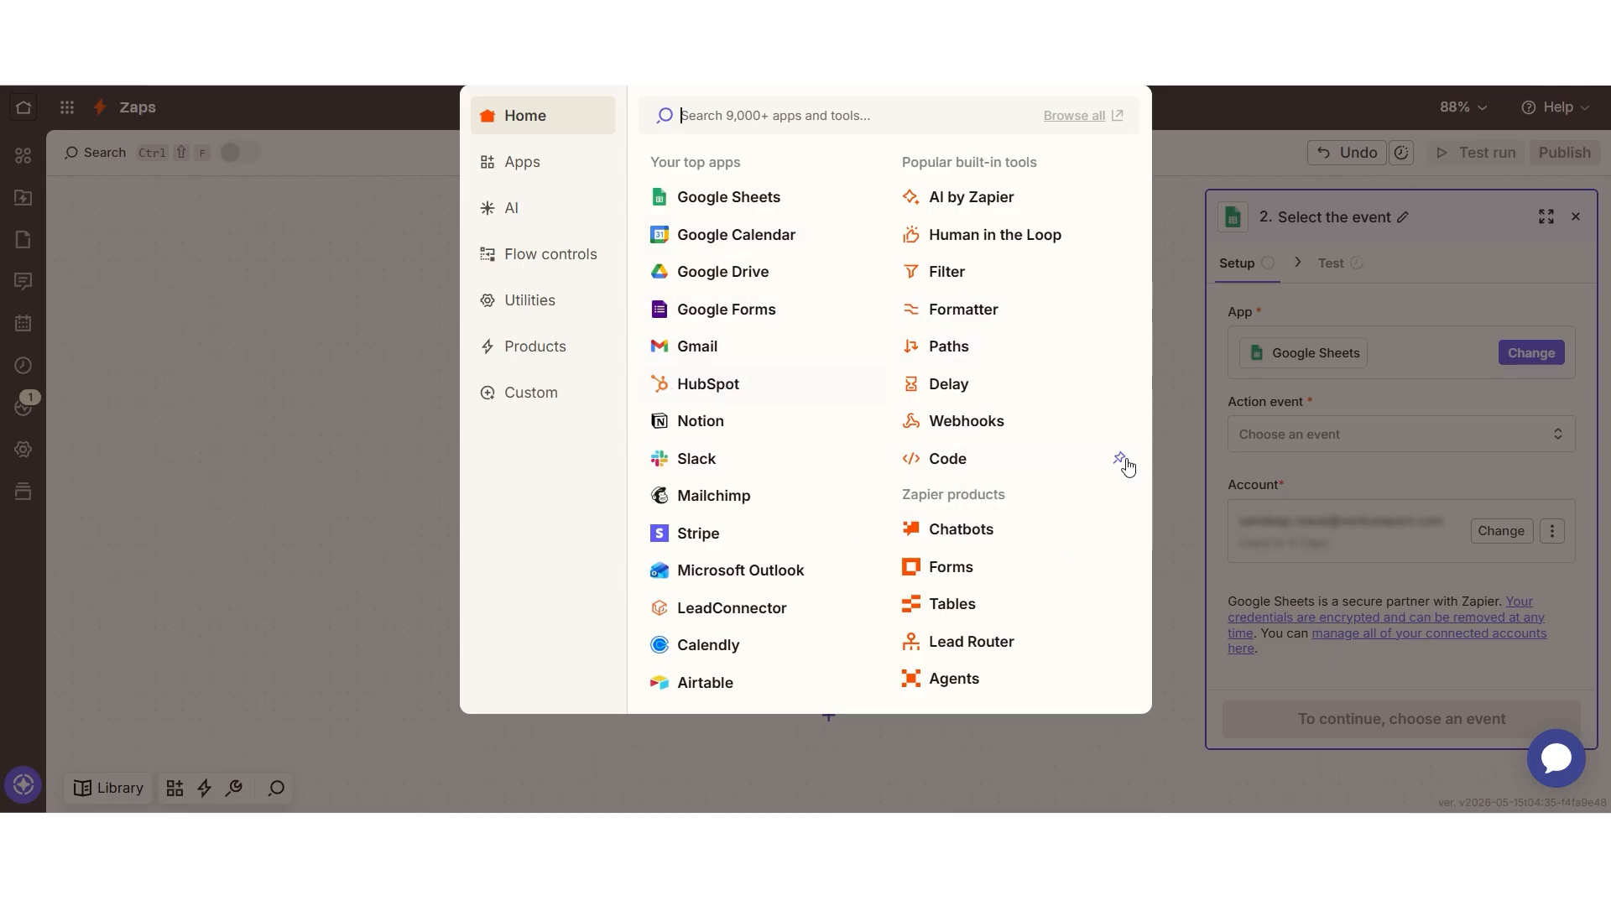
key(Escape)
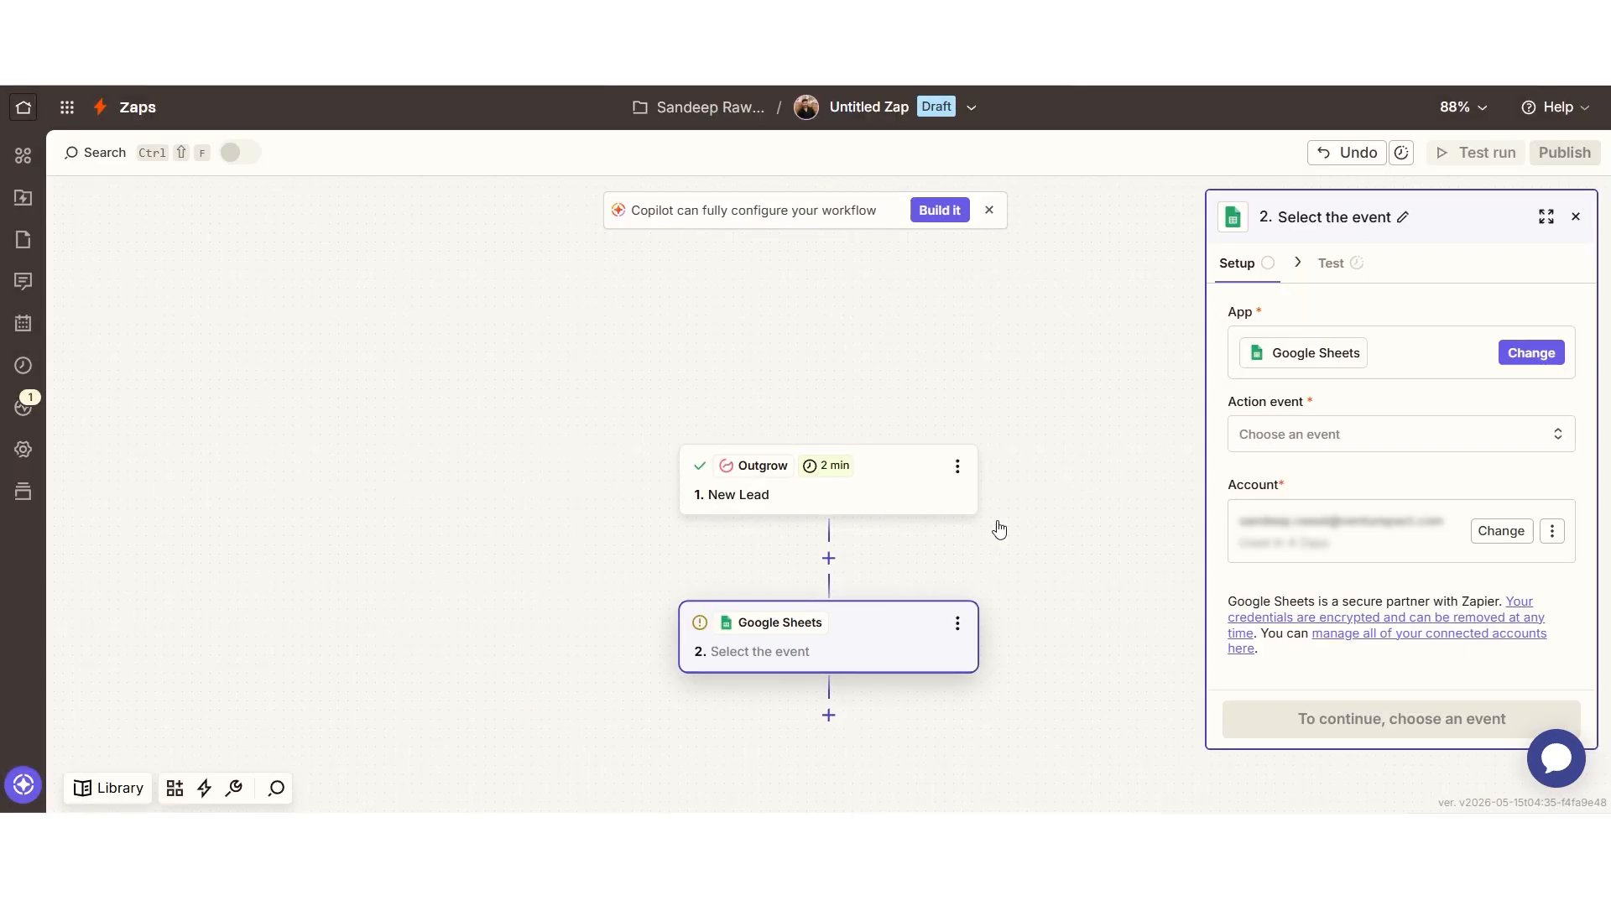
click(1297, 434)
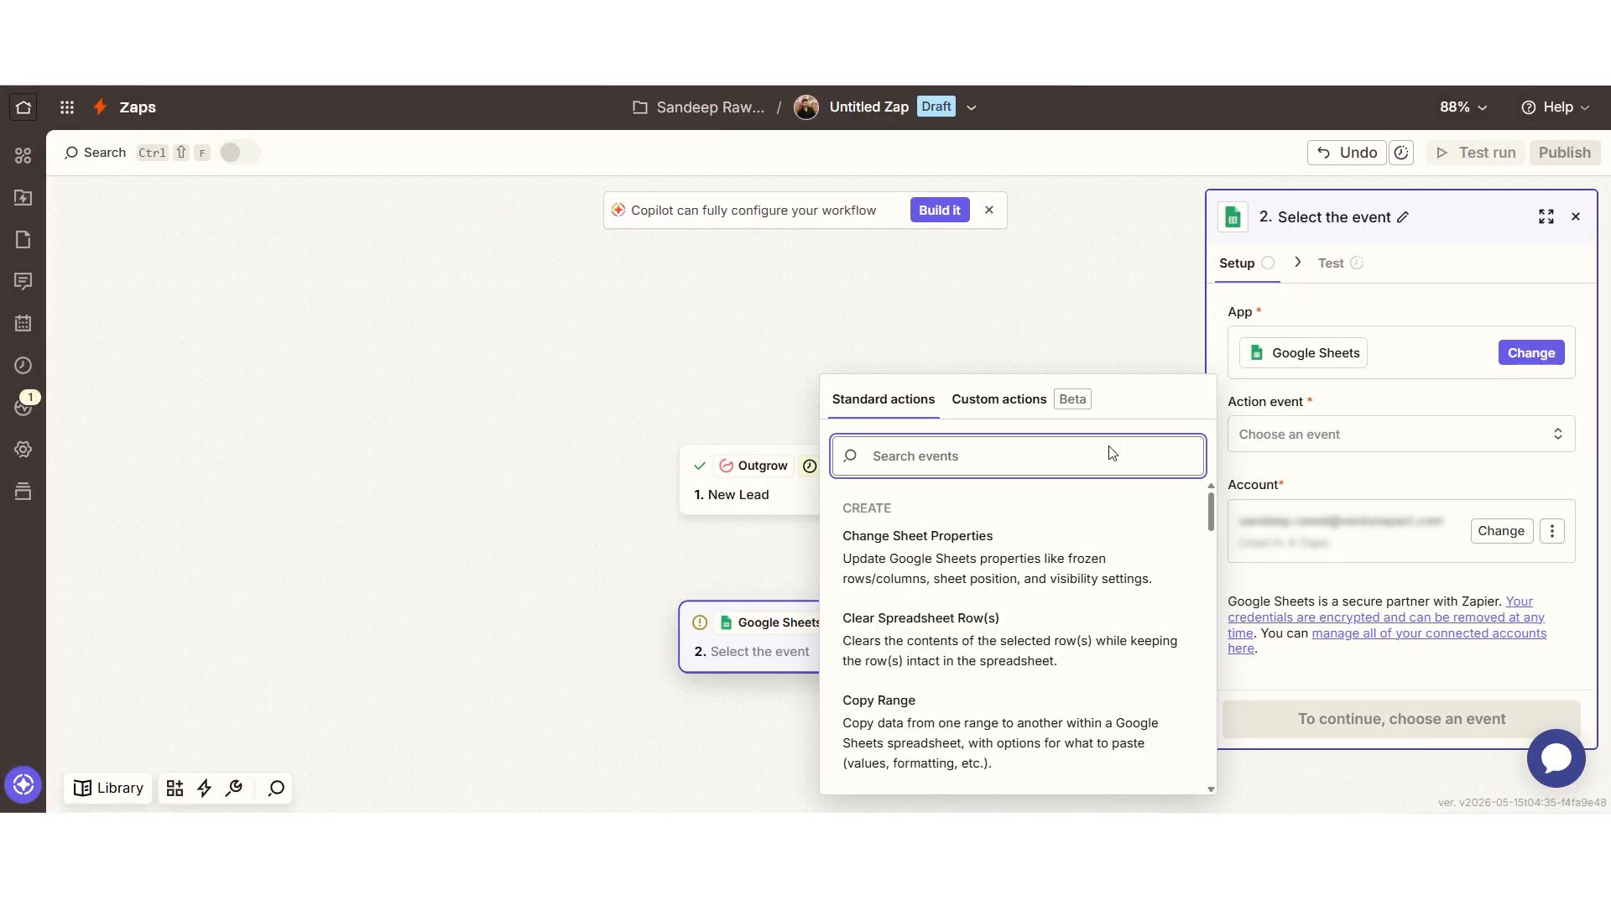
click(965, 713)
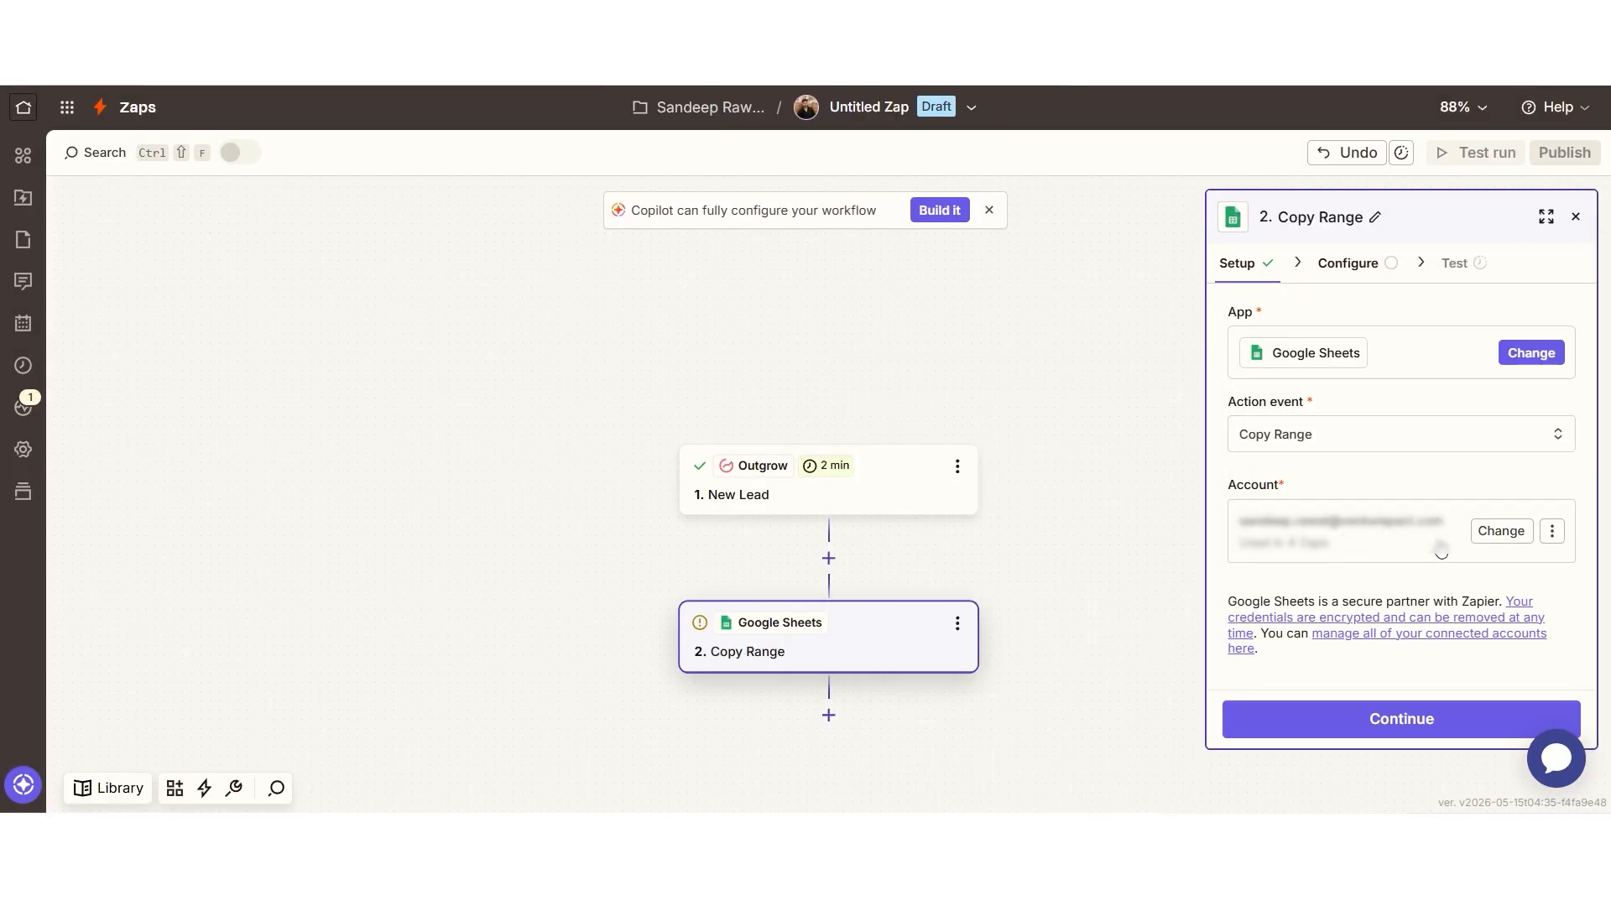
click(1417, 743)
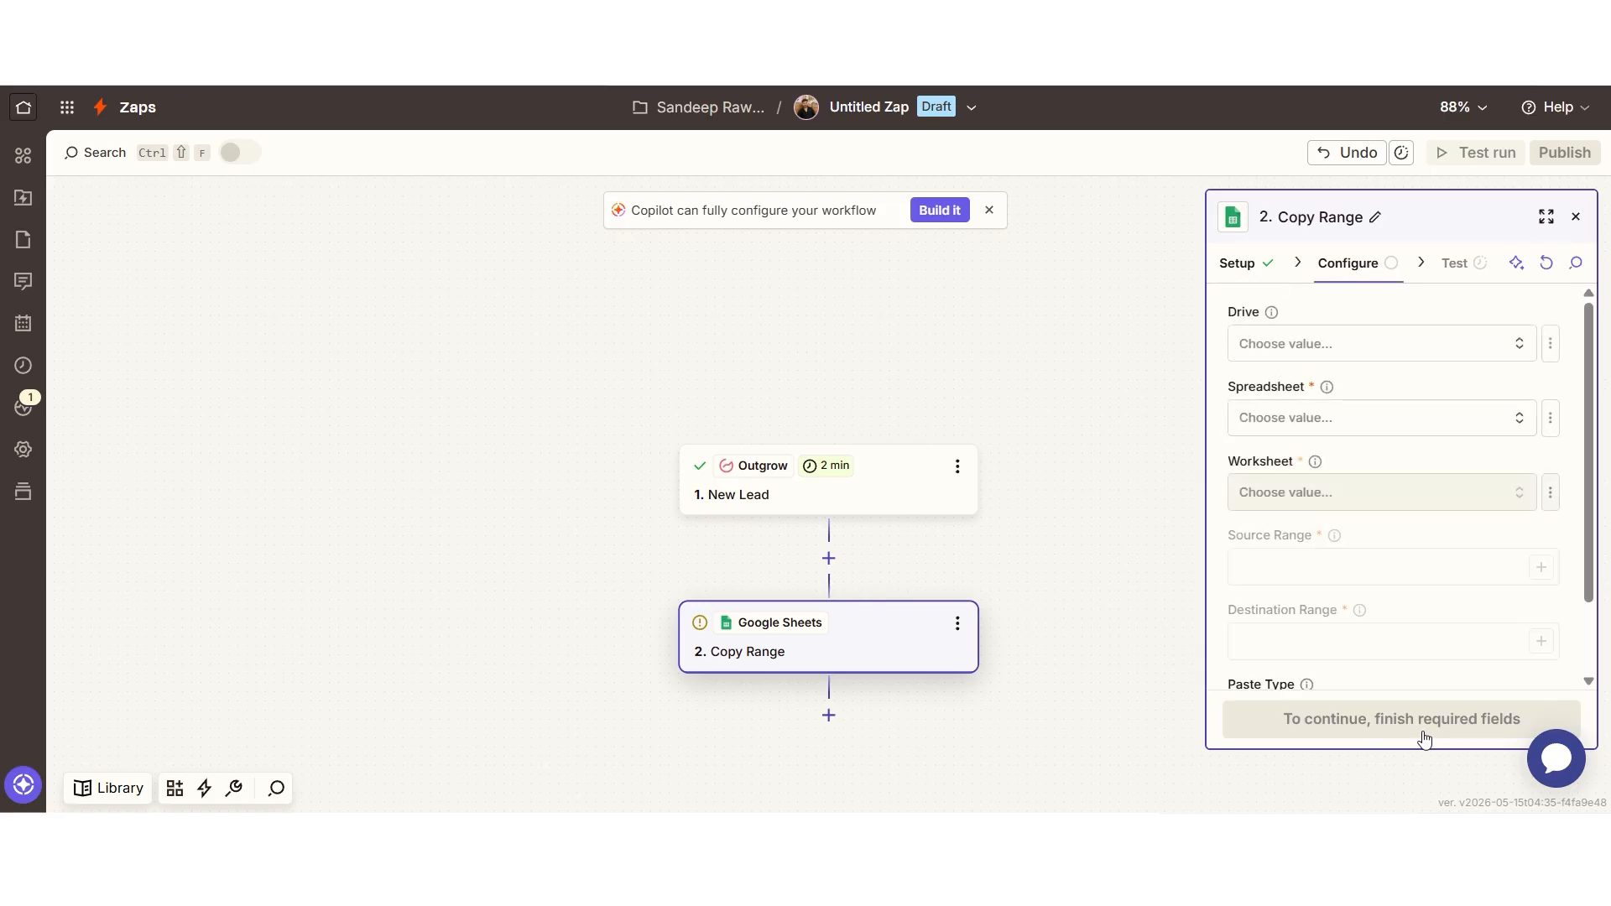
Step: Copy range A6 to C5 in My Google Drive's MWC speakers for shorts sheet, skip testing, publish
click(1108, 398)
click(1032, 631)
click(1245, 568)
text(A6)
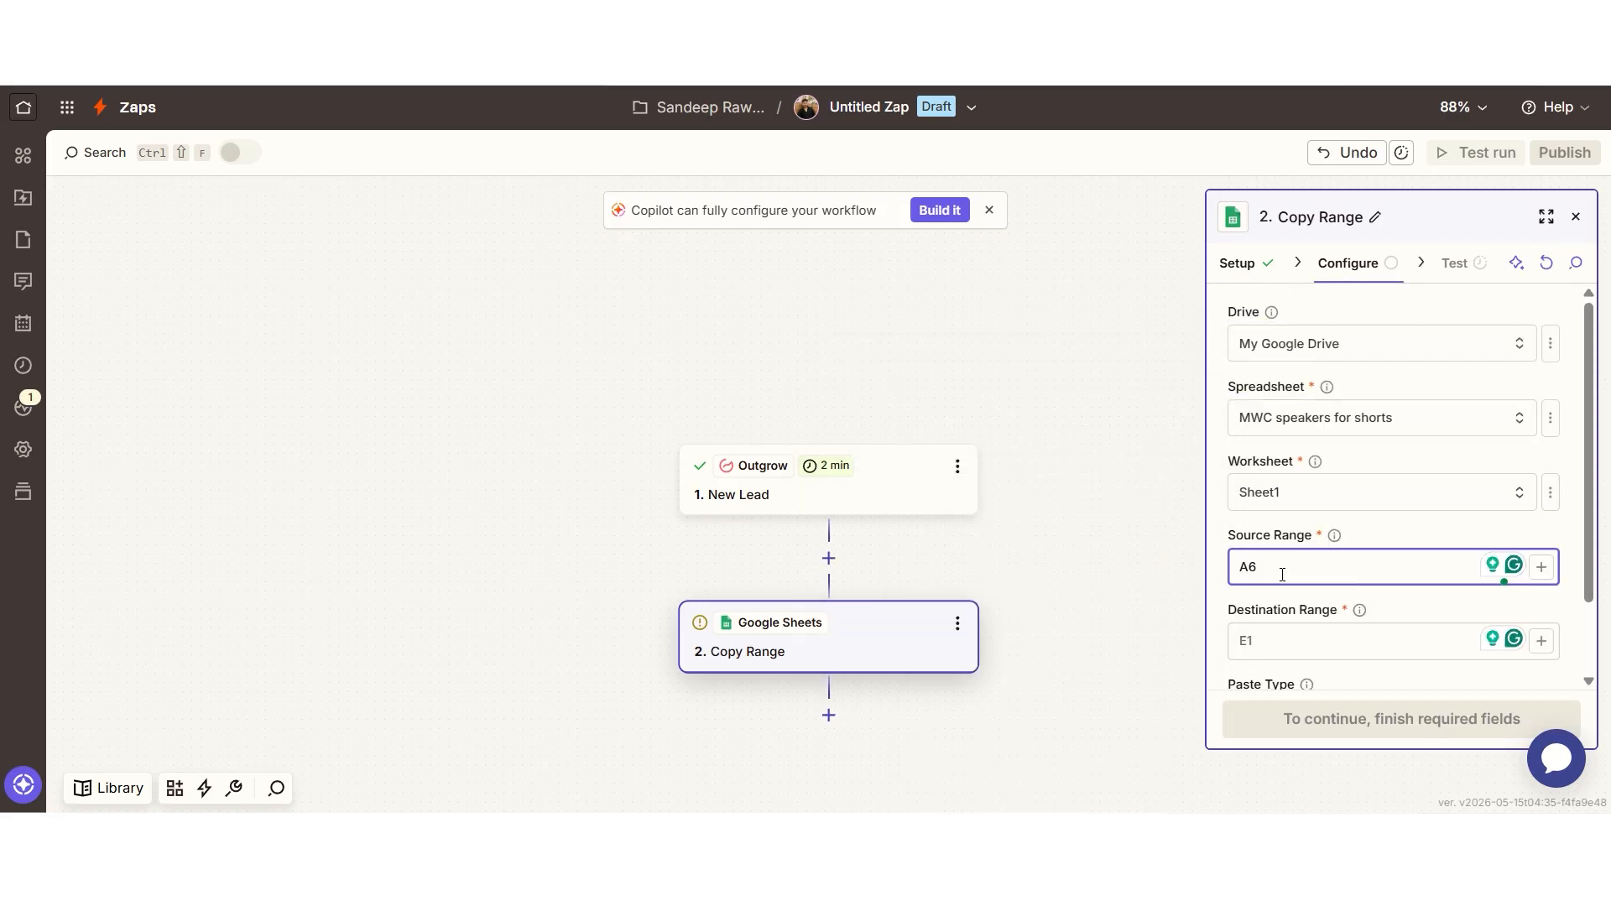
click(1288, 642)
text(C5)
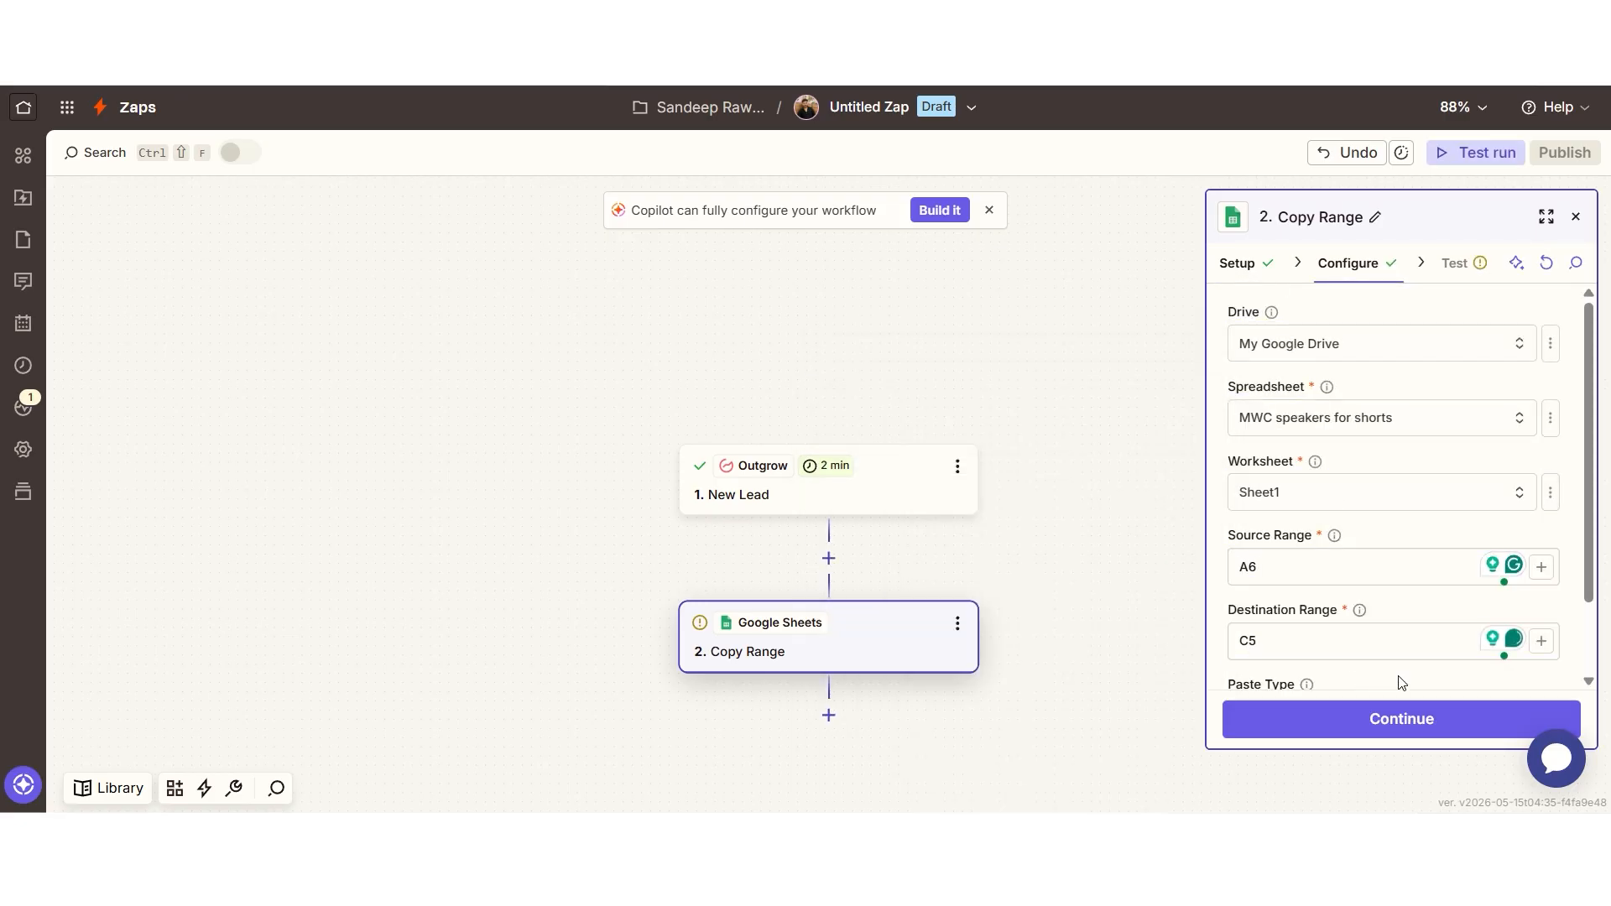
click(1397, 715)
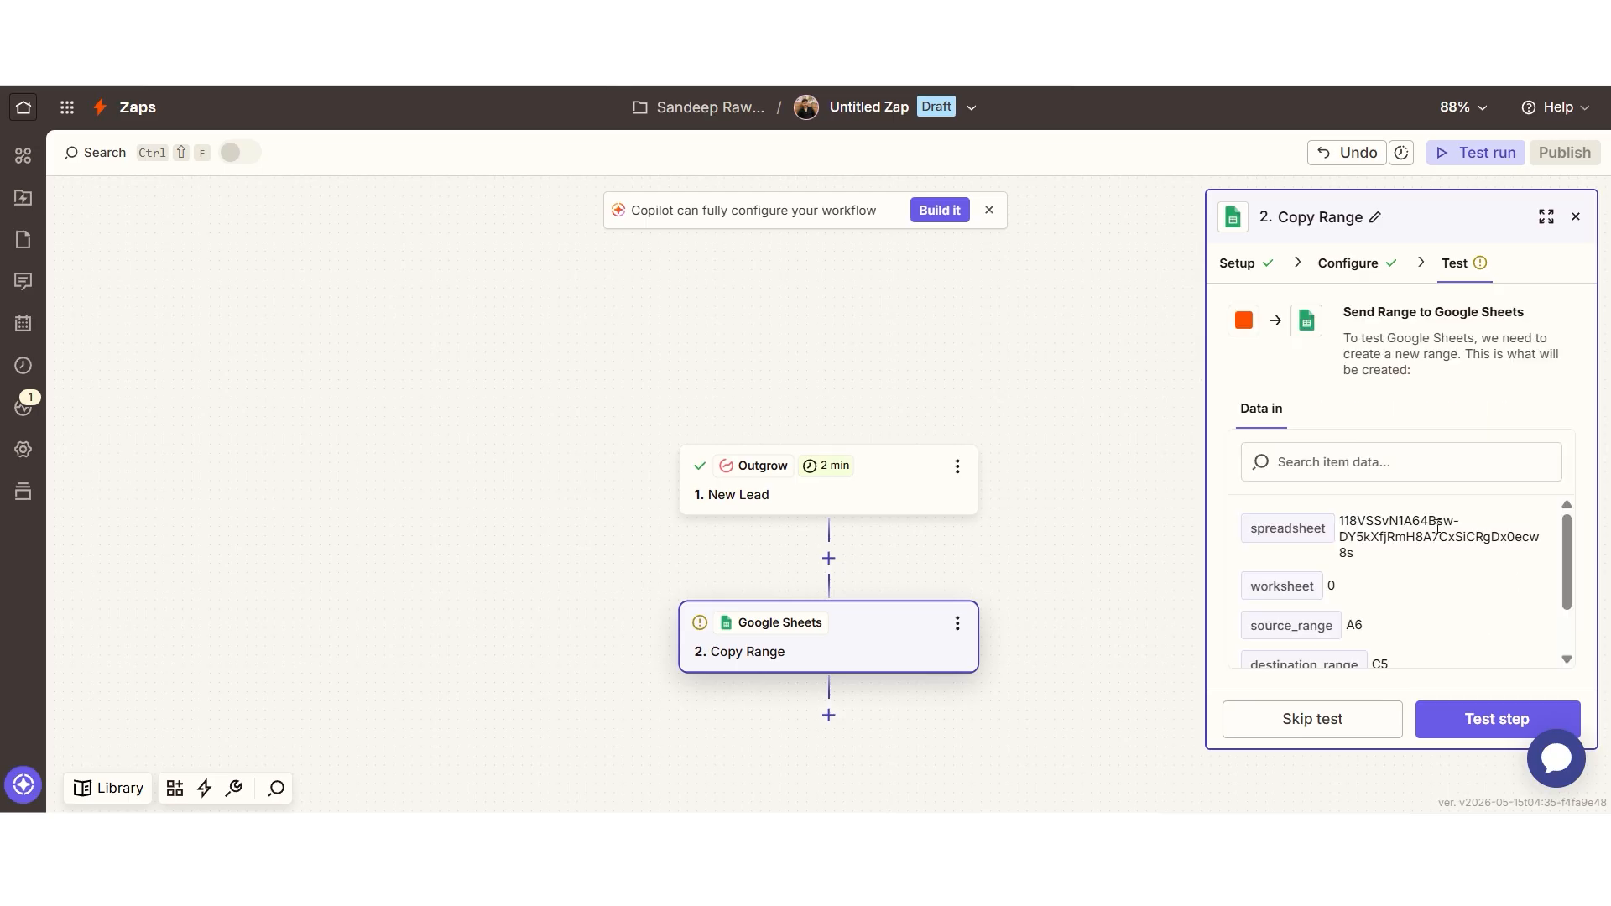
click(1312, 719)
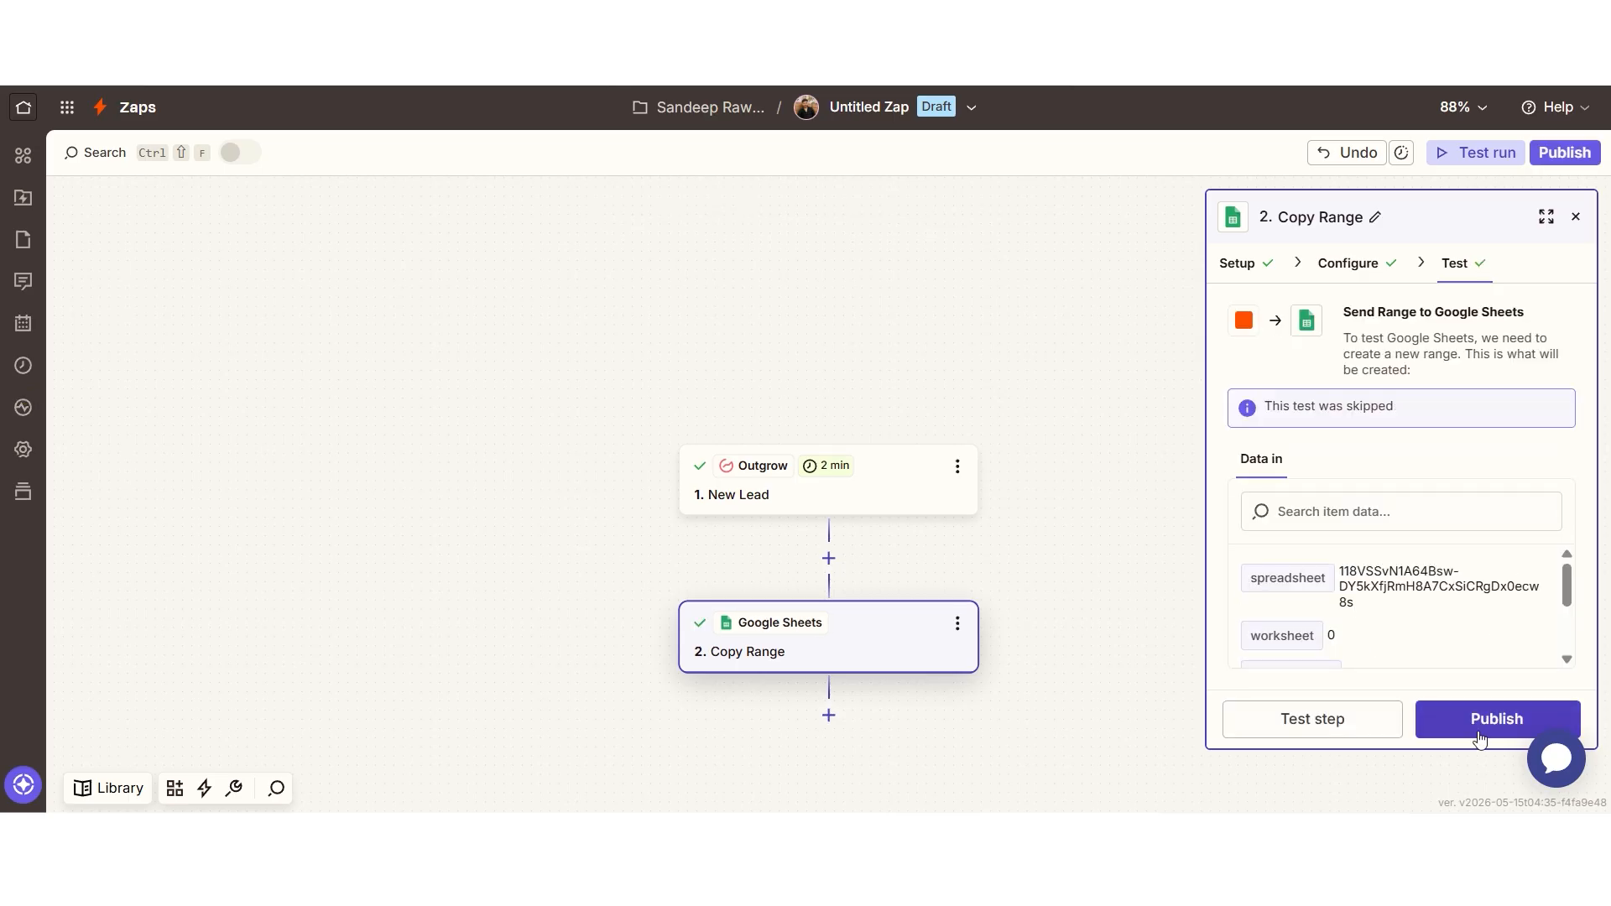
click(1480, 738)
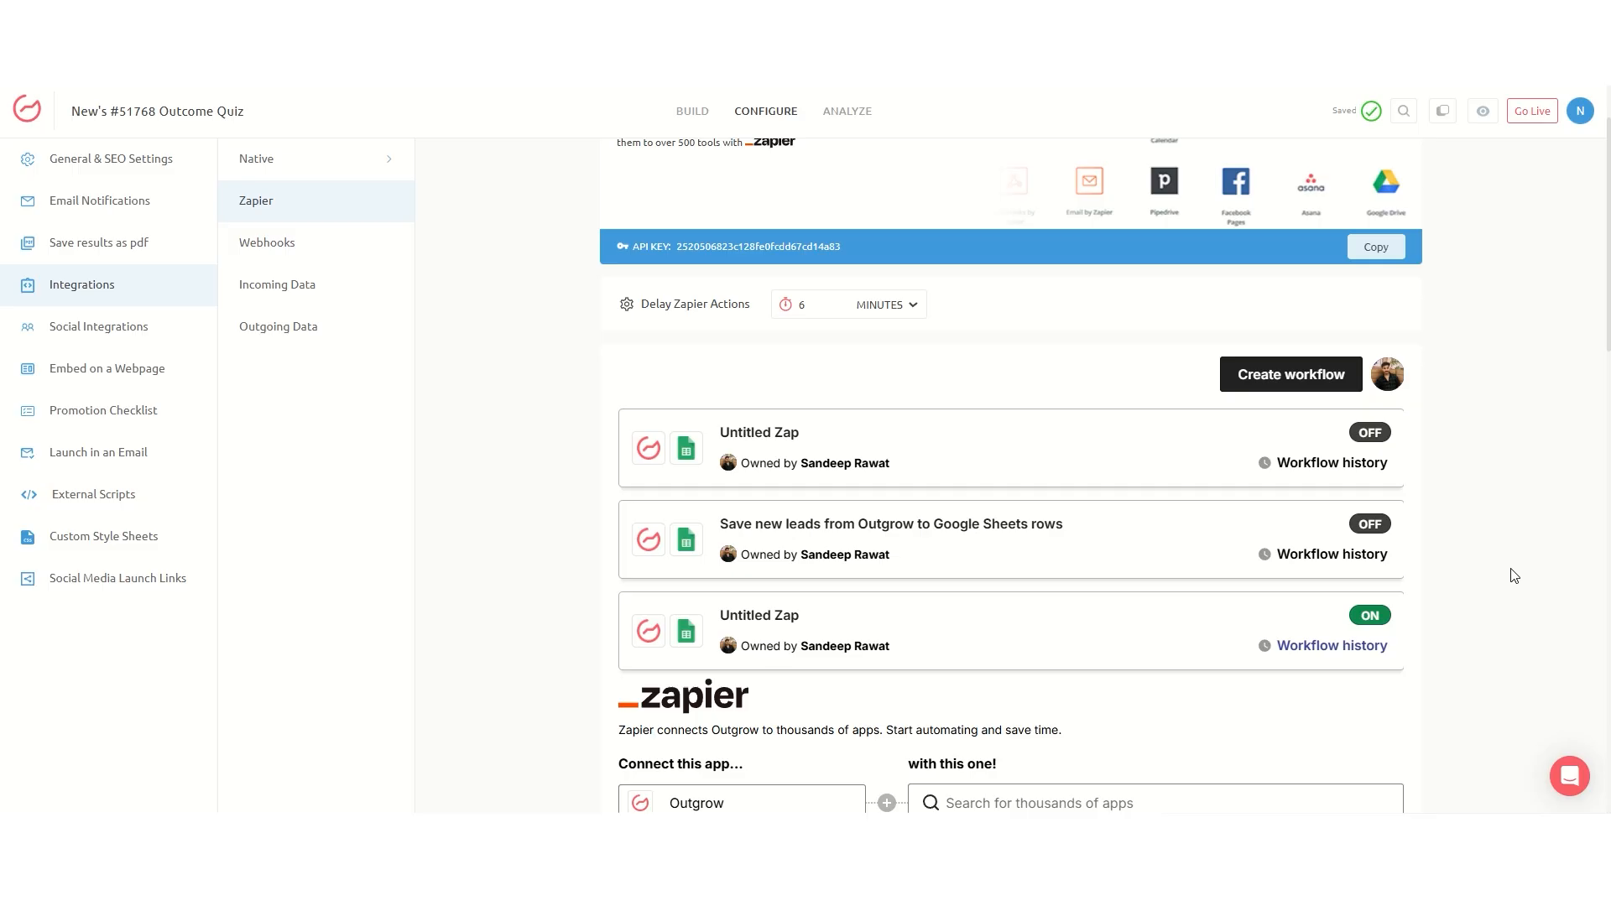
Step: In the webhook settings, enable Visits alongside Leads and turn on Basic Auth authentication
scroll(1514, 576, up, 1)
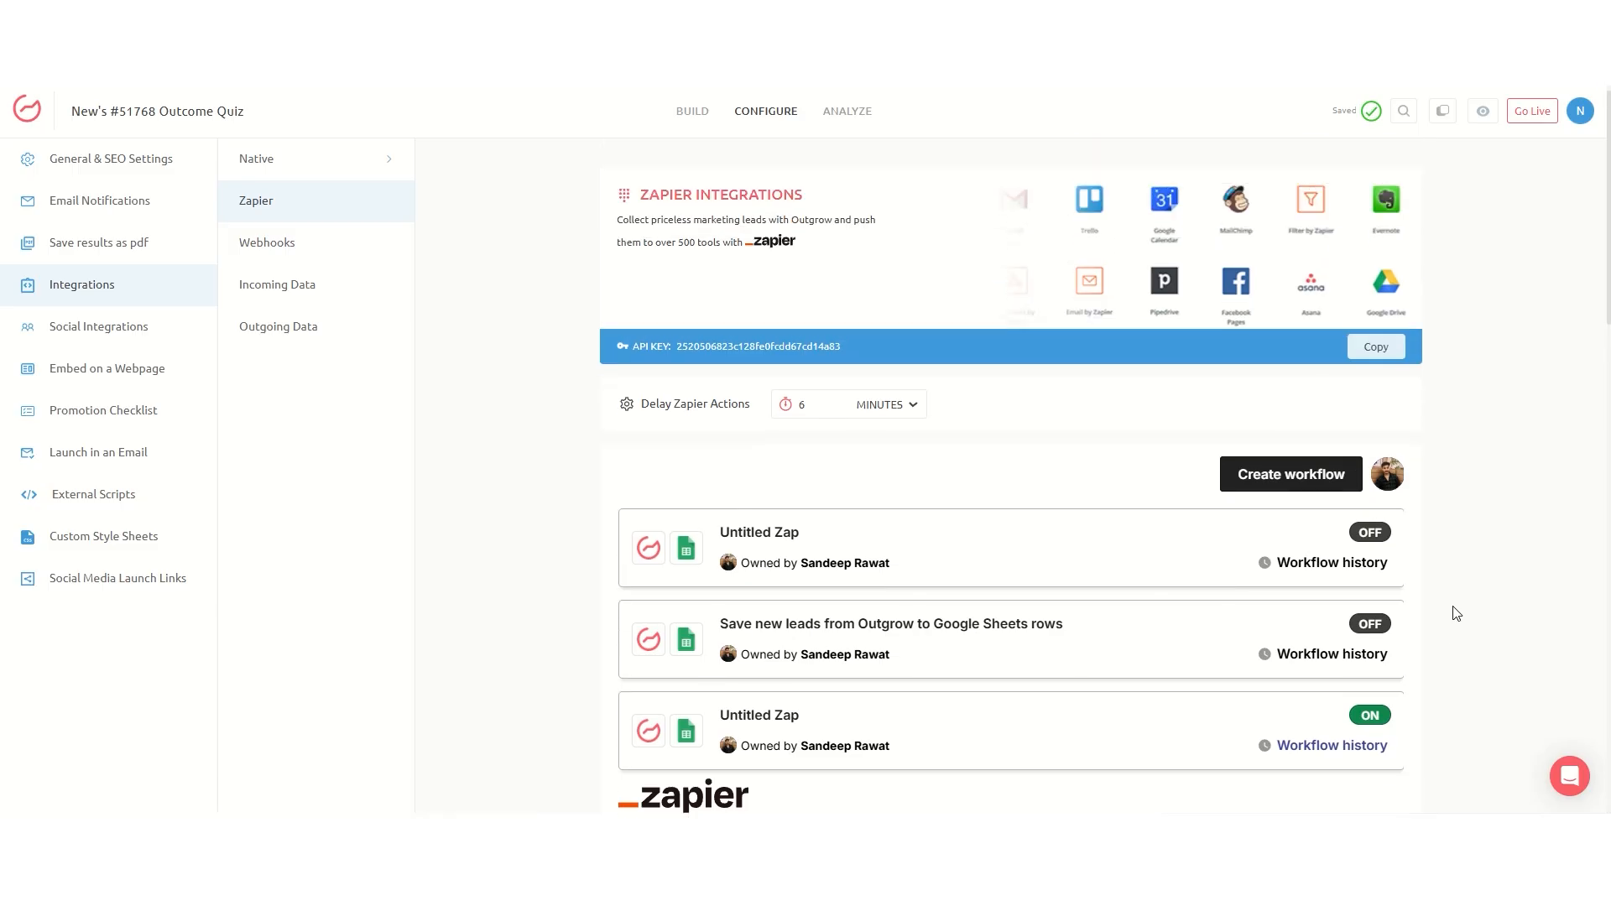
click(297, 241)
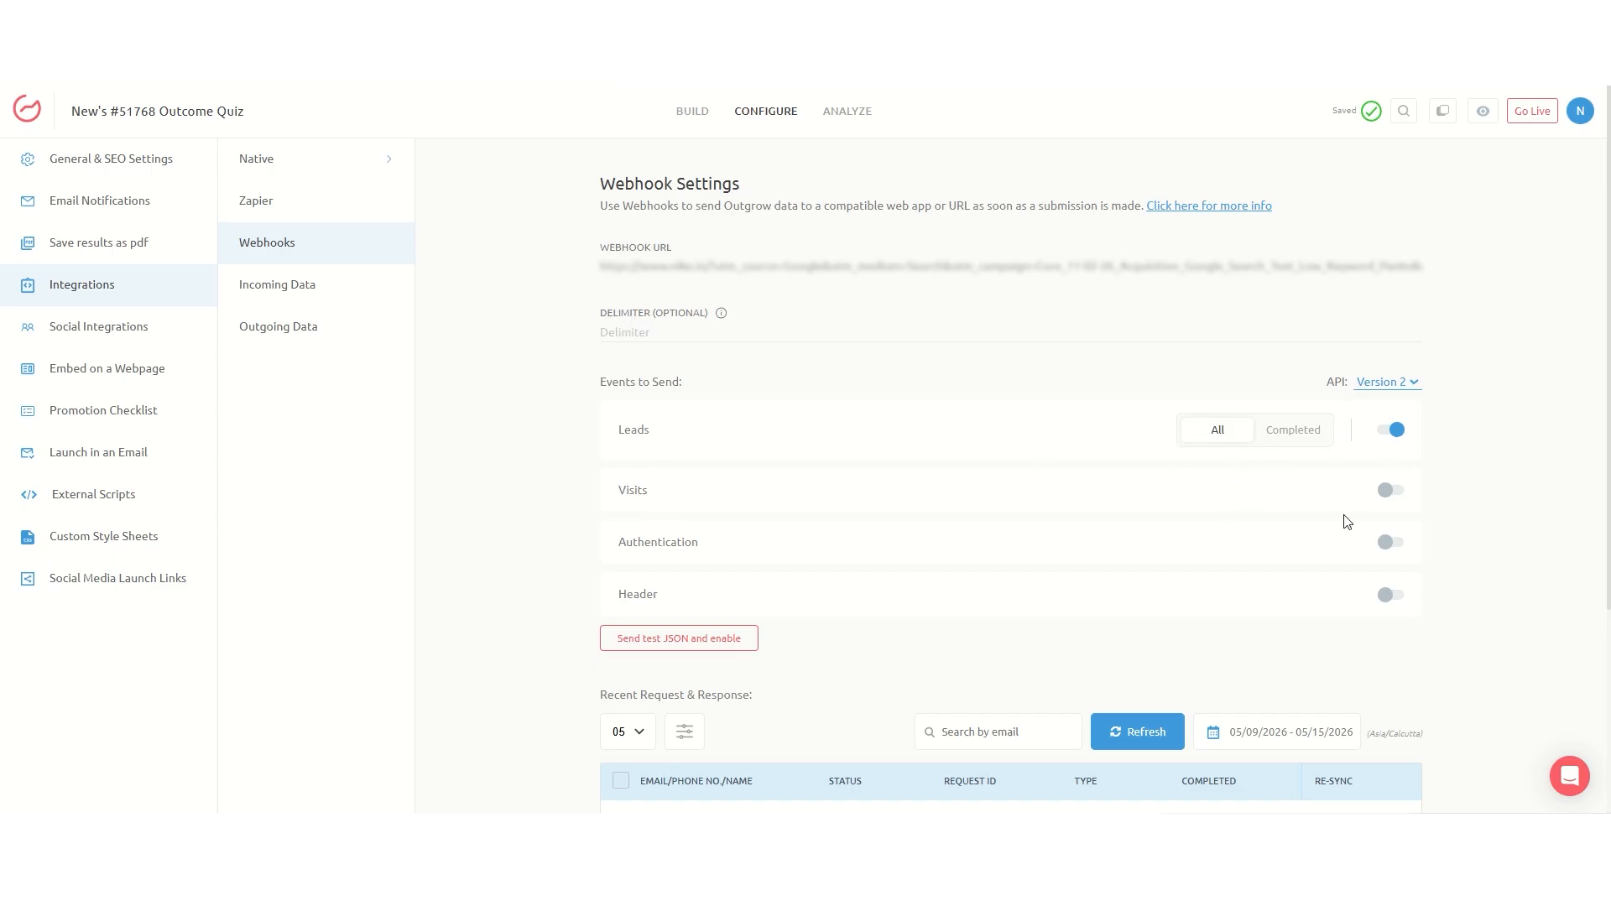
click(1392, 493)
scroll(1158, 500, down, 1)
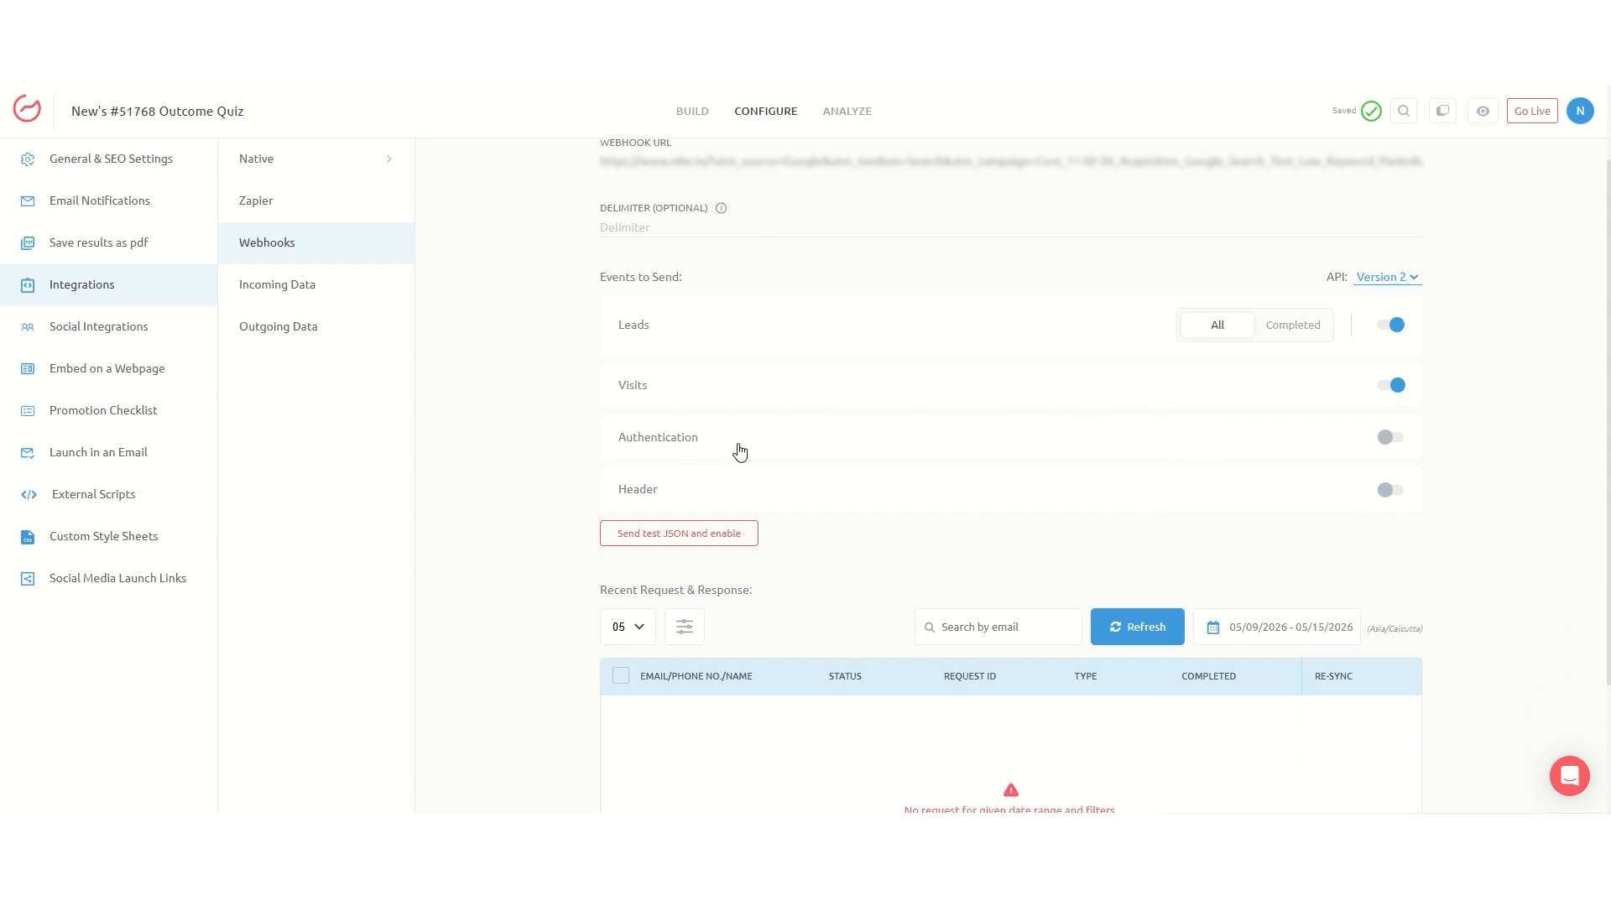
click(1389, 437)
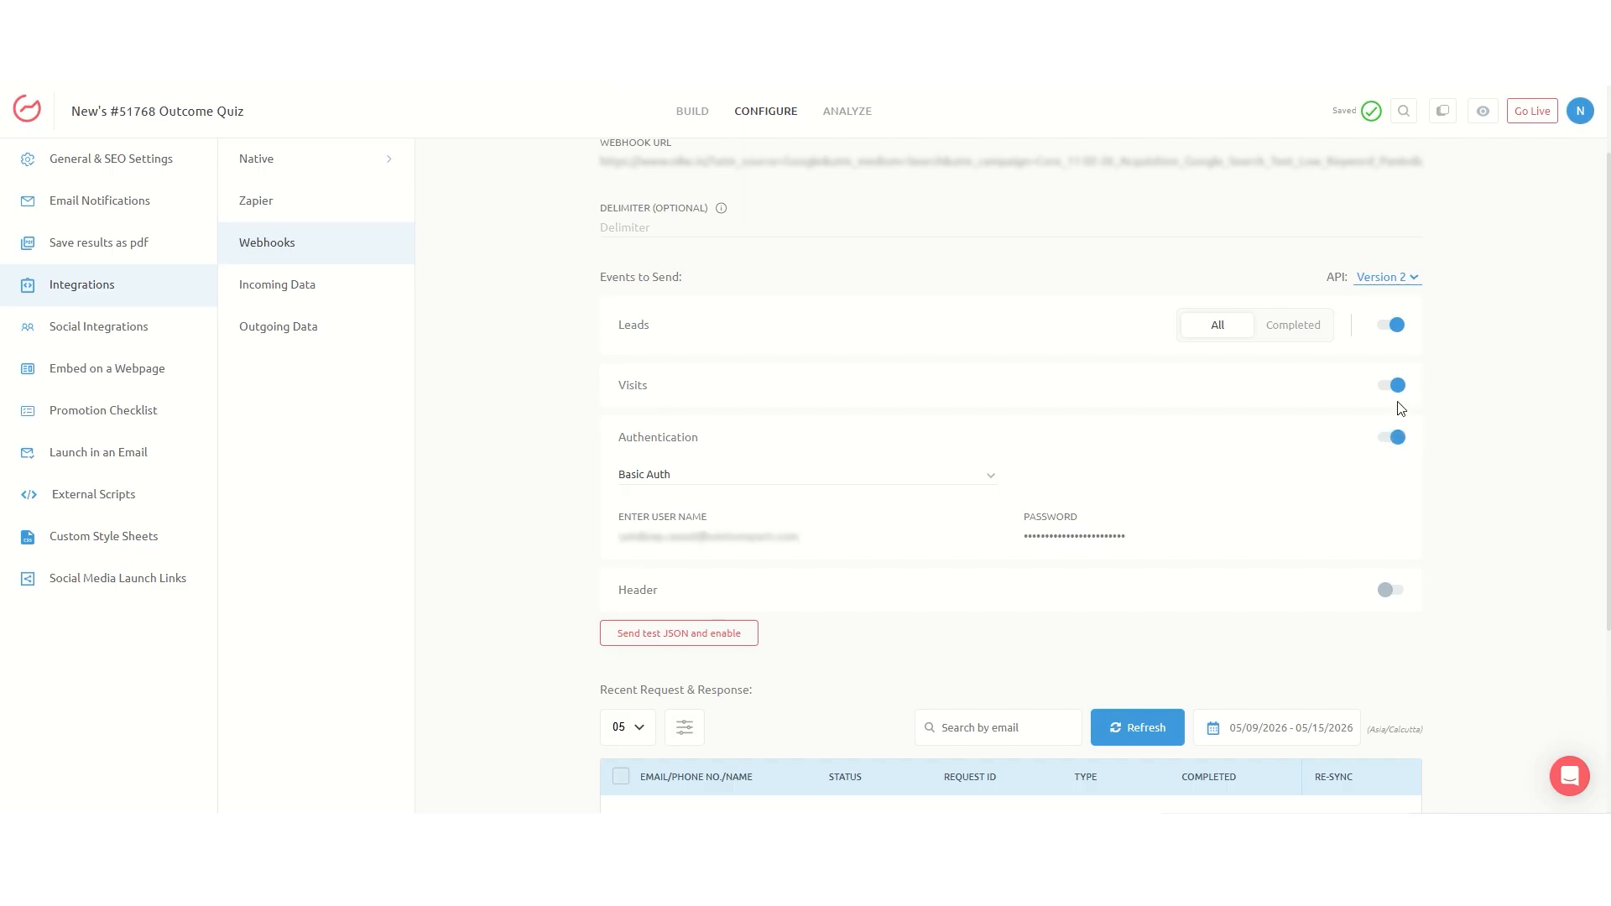
click(642, 476)
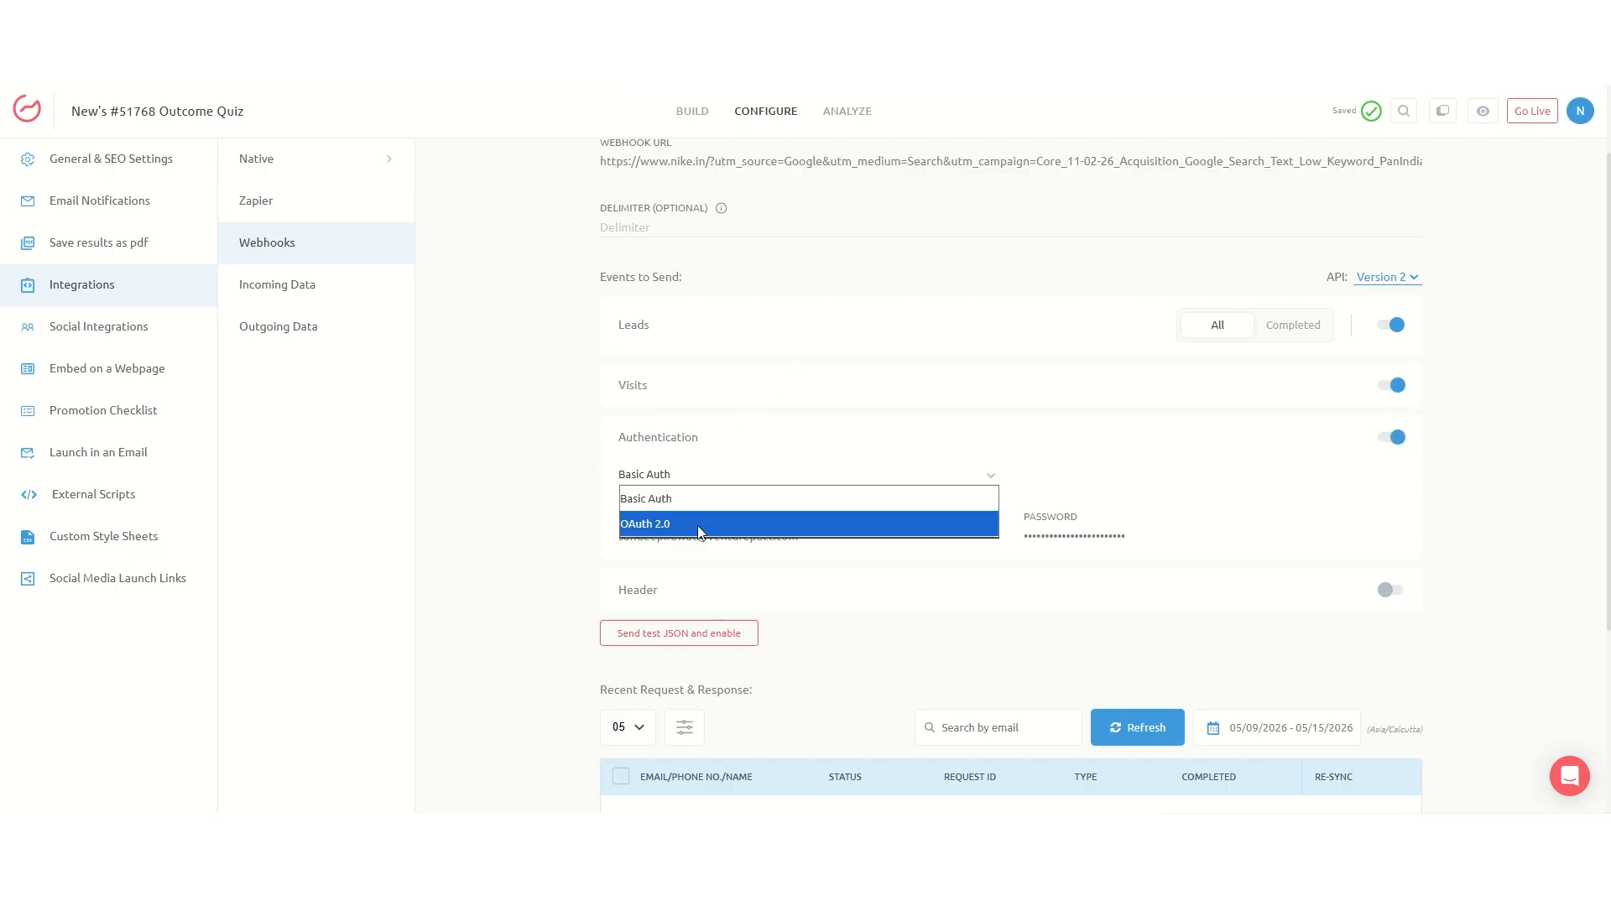
click(687, 505)
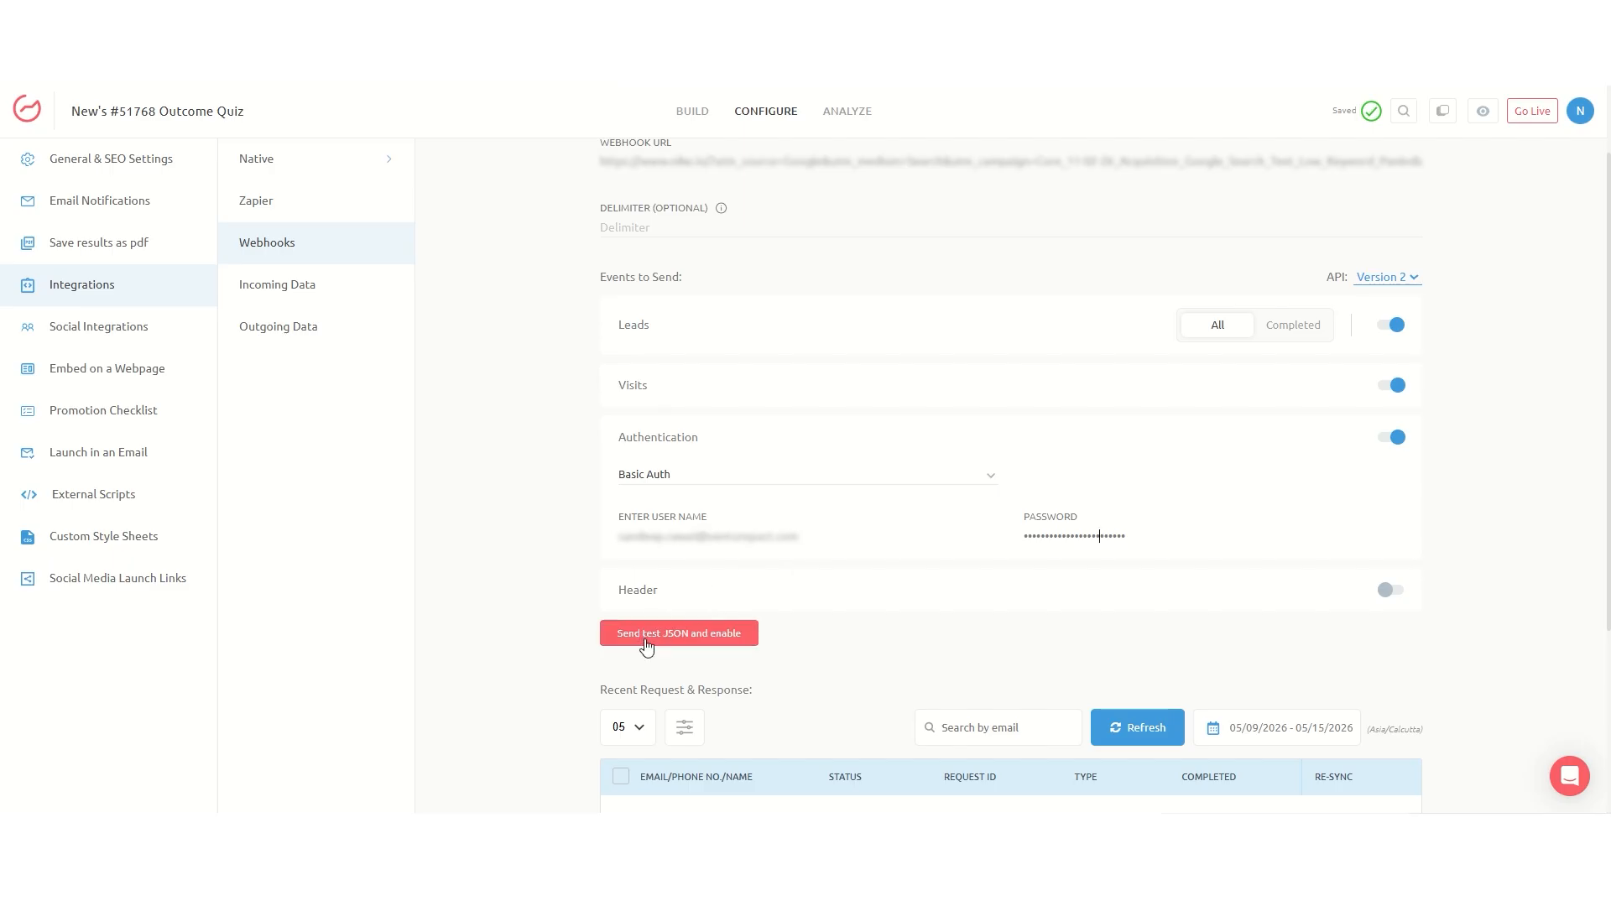
Step: Send a sample lead JSON to the webhook, then publish the Outcome Quiz live
click(645, 639)
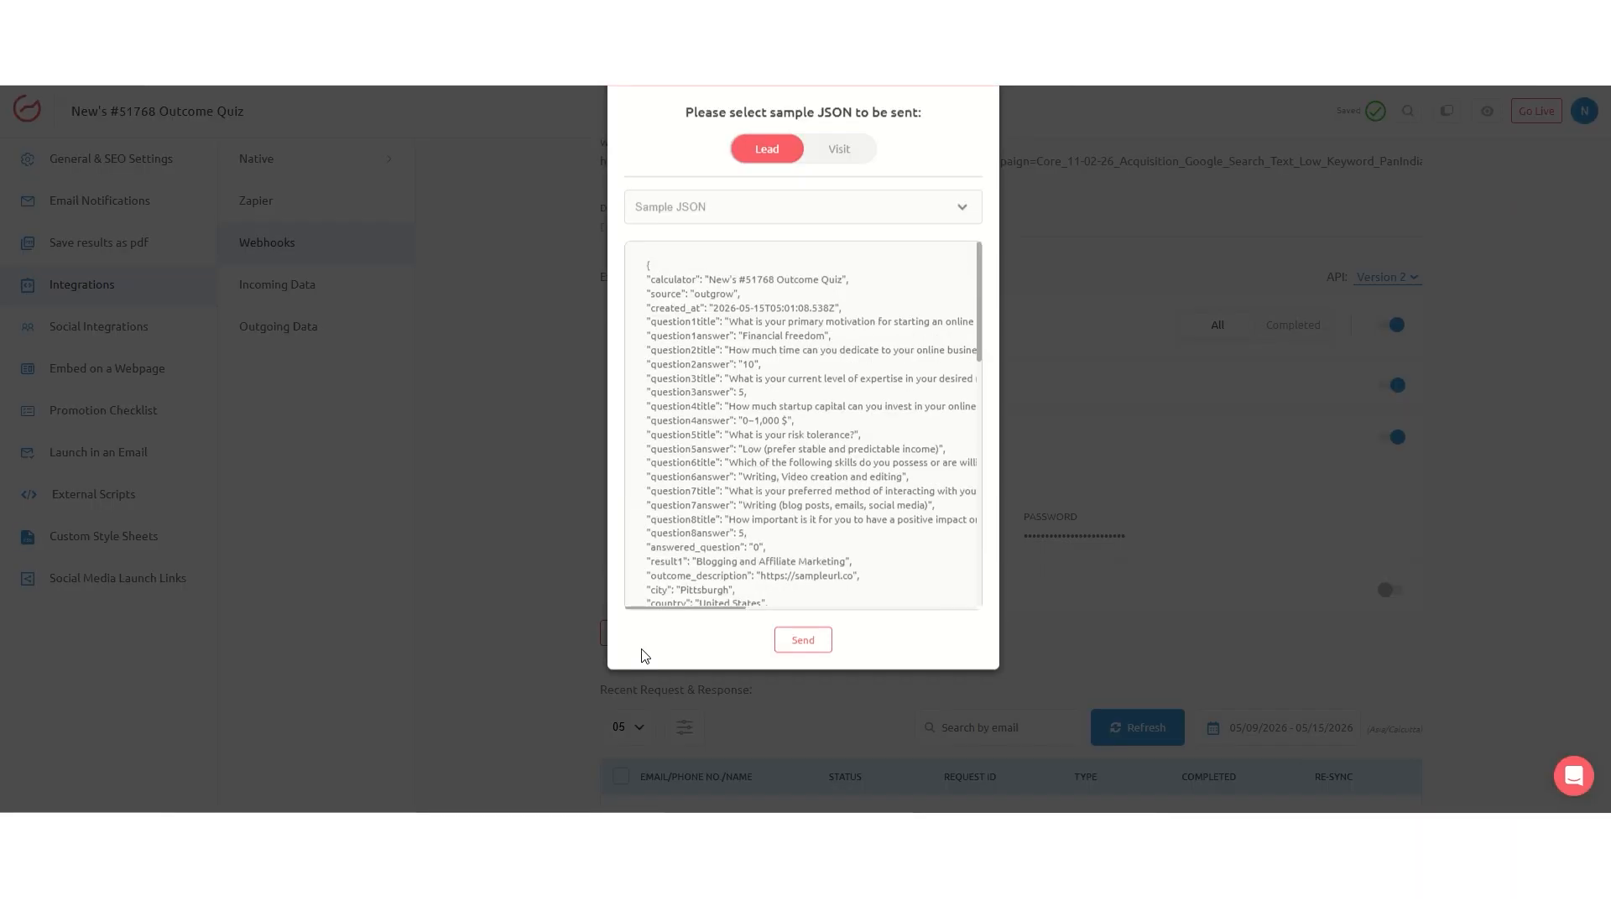
scroll(823, 550, down, 10)
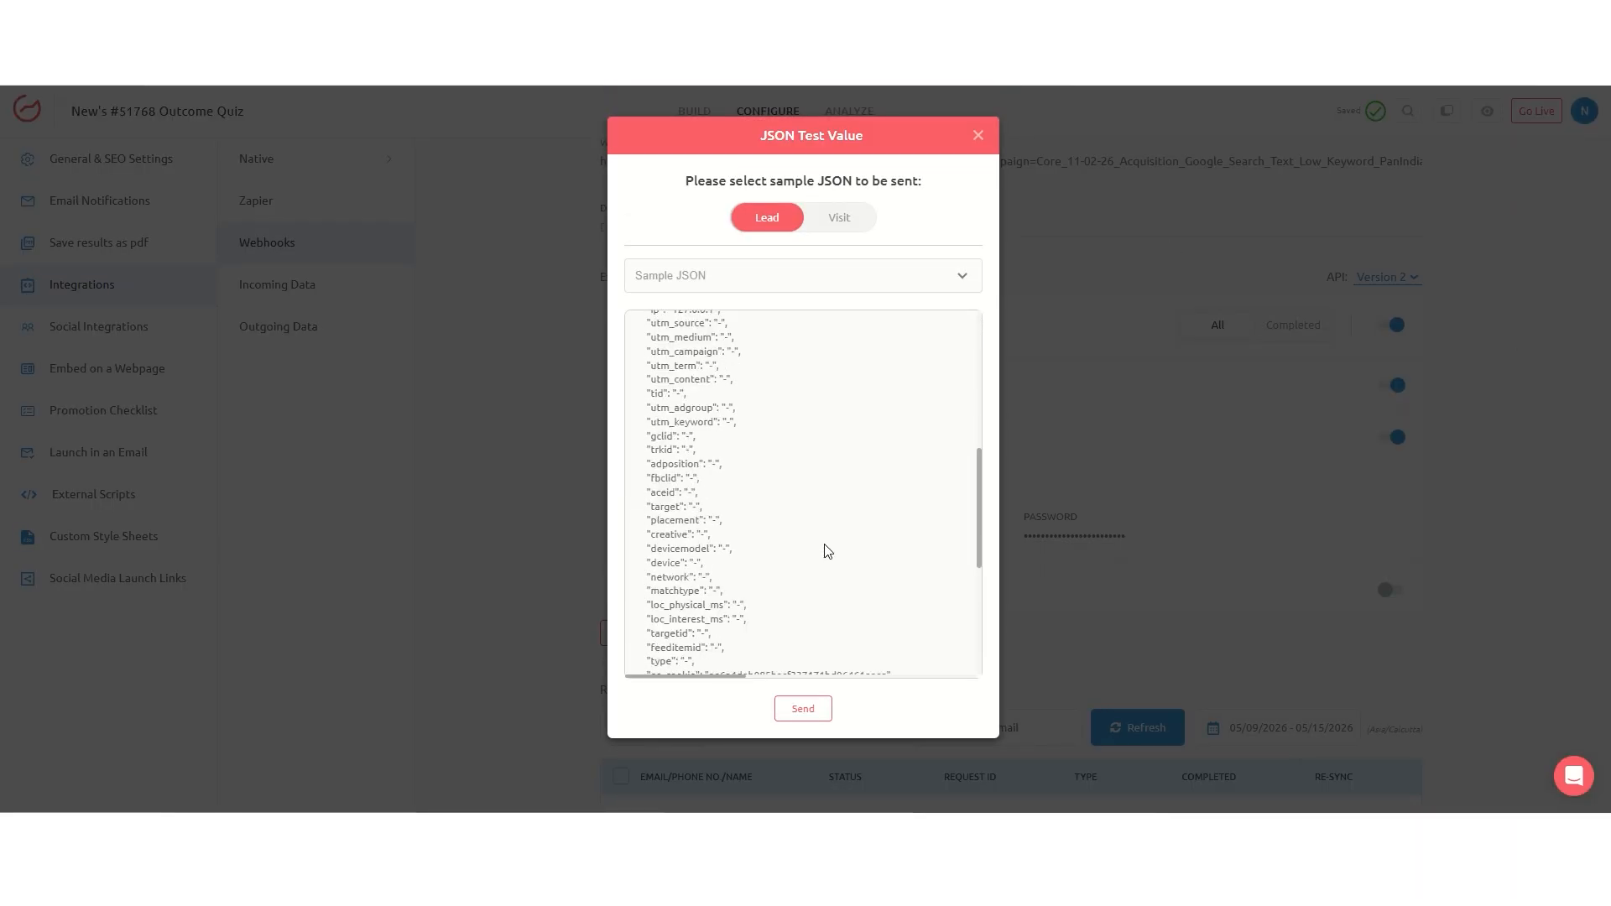
scroll(827, 551, up, 5)
scroll(826, 551, up, 3)
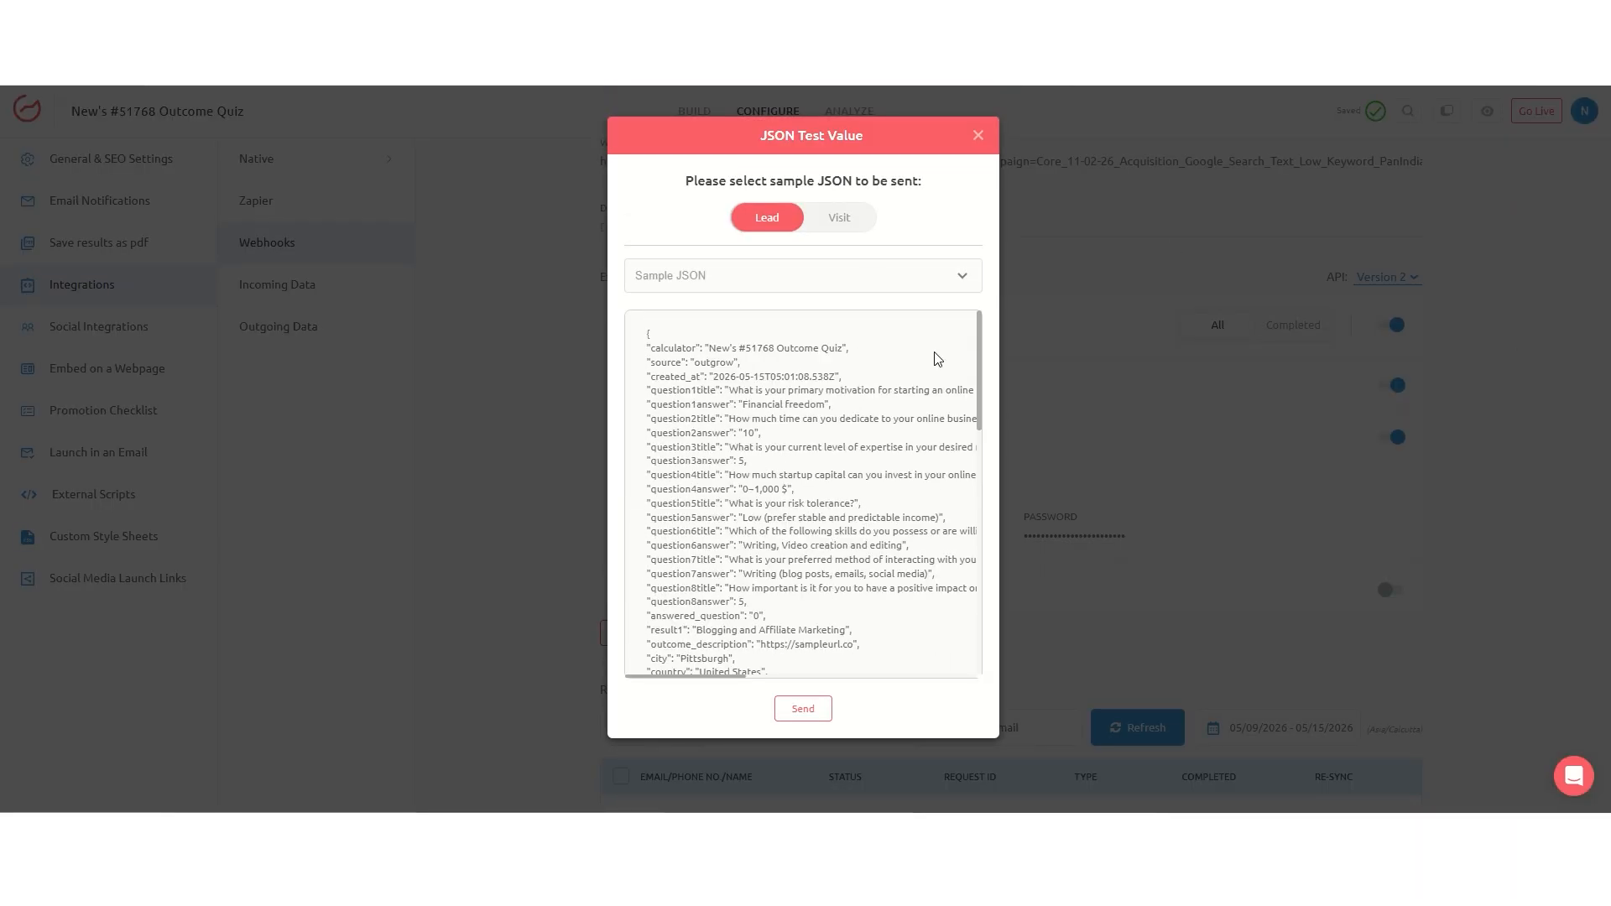
click(802, 711)
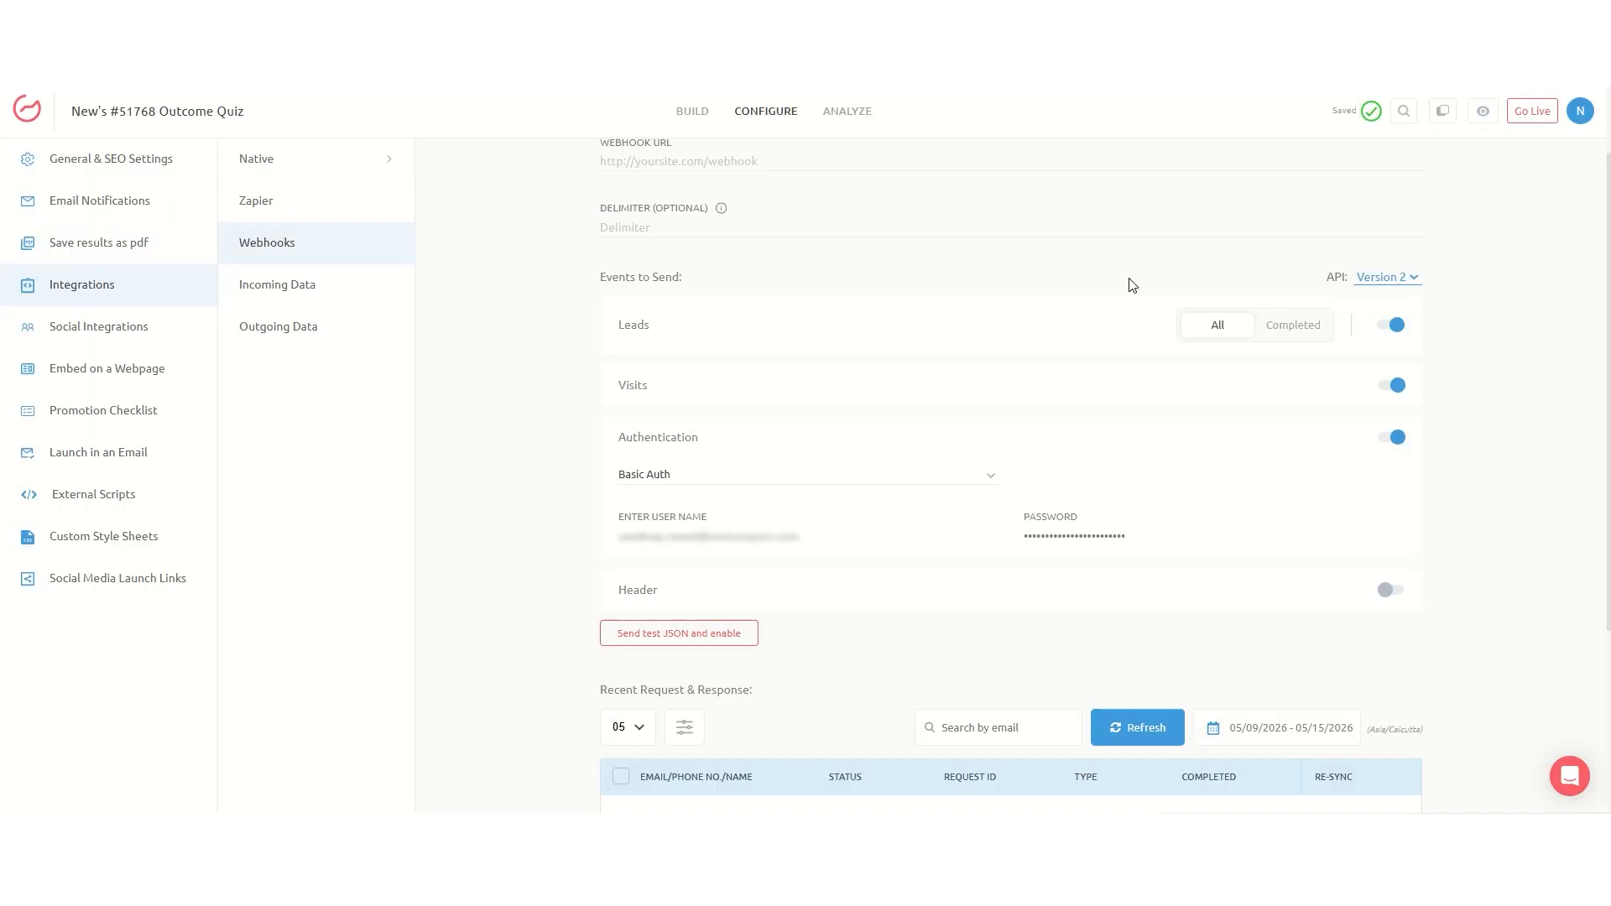
click(1519, 117)
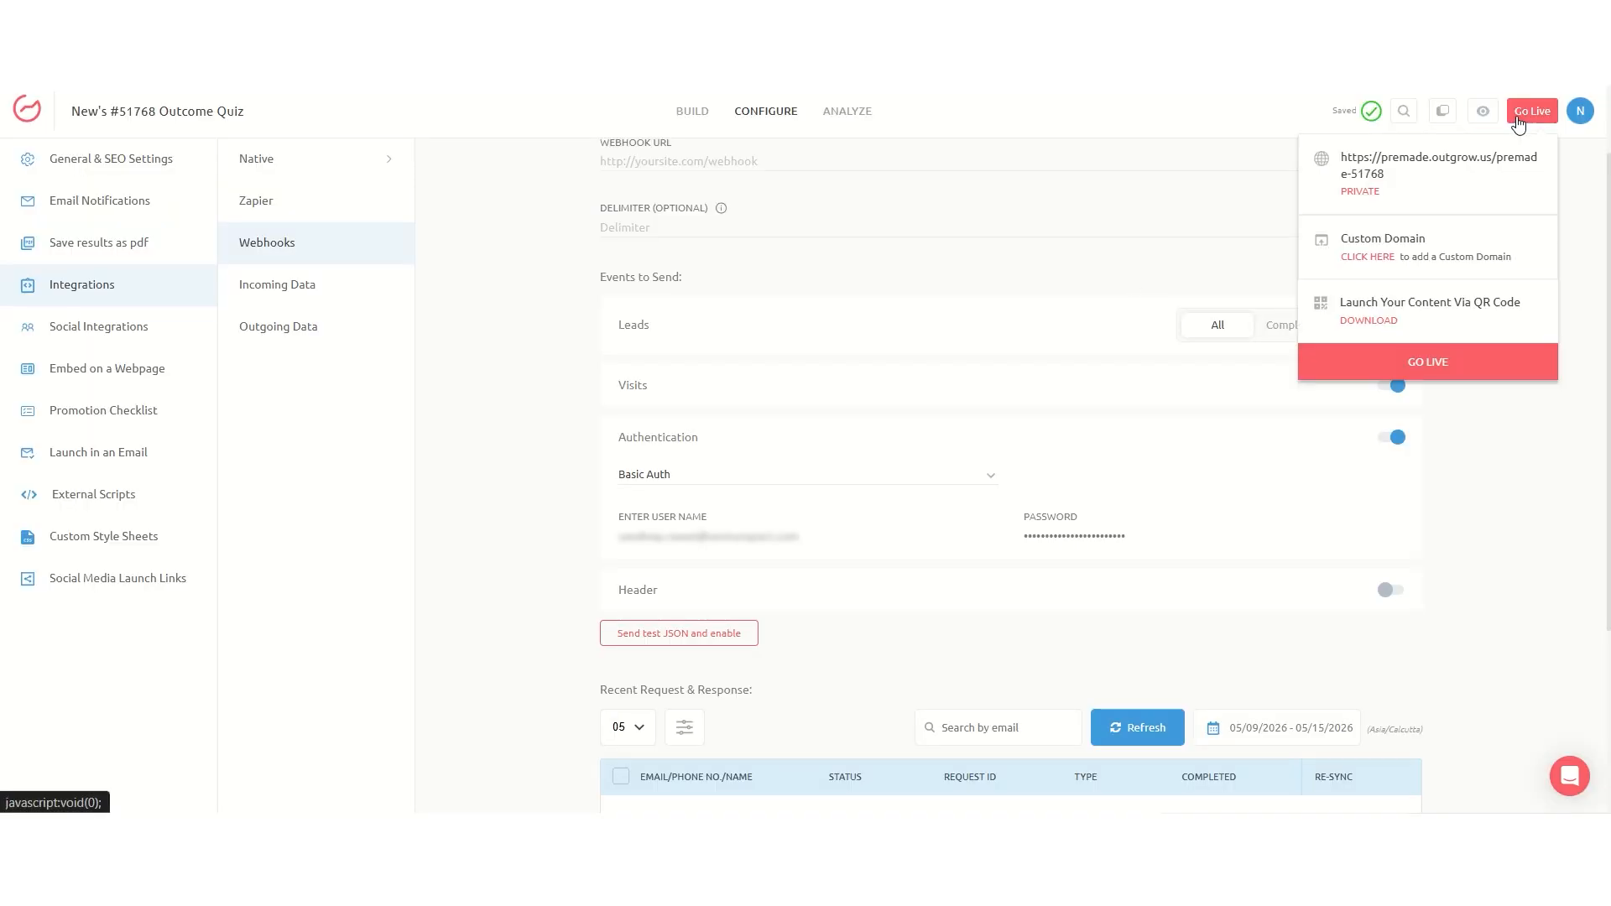
click(1420, 369)
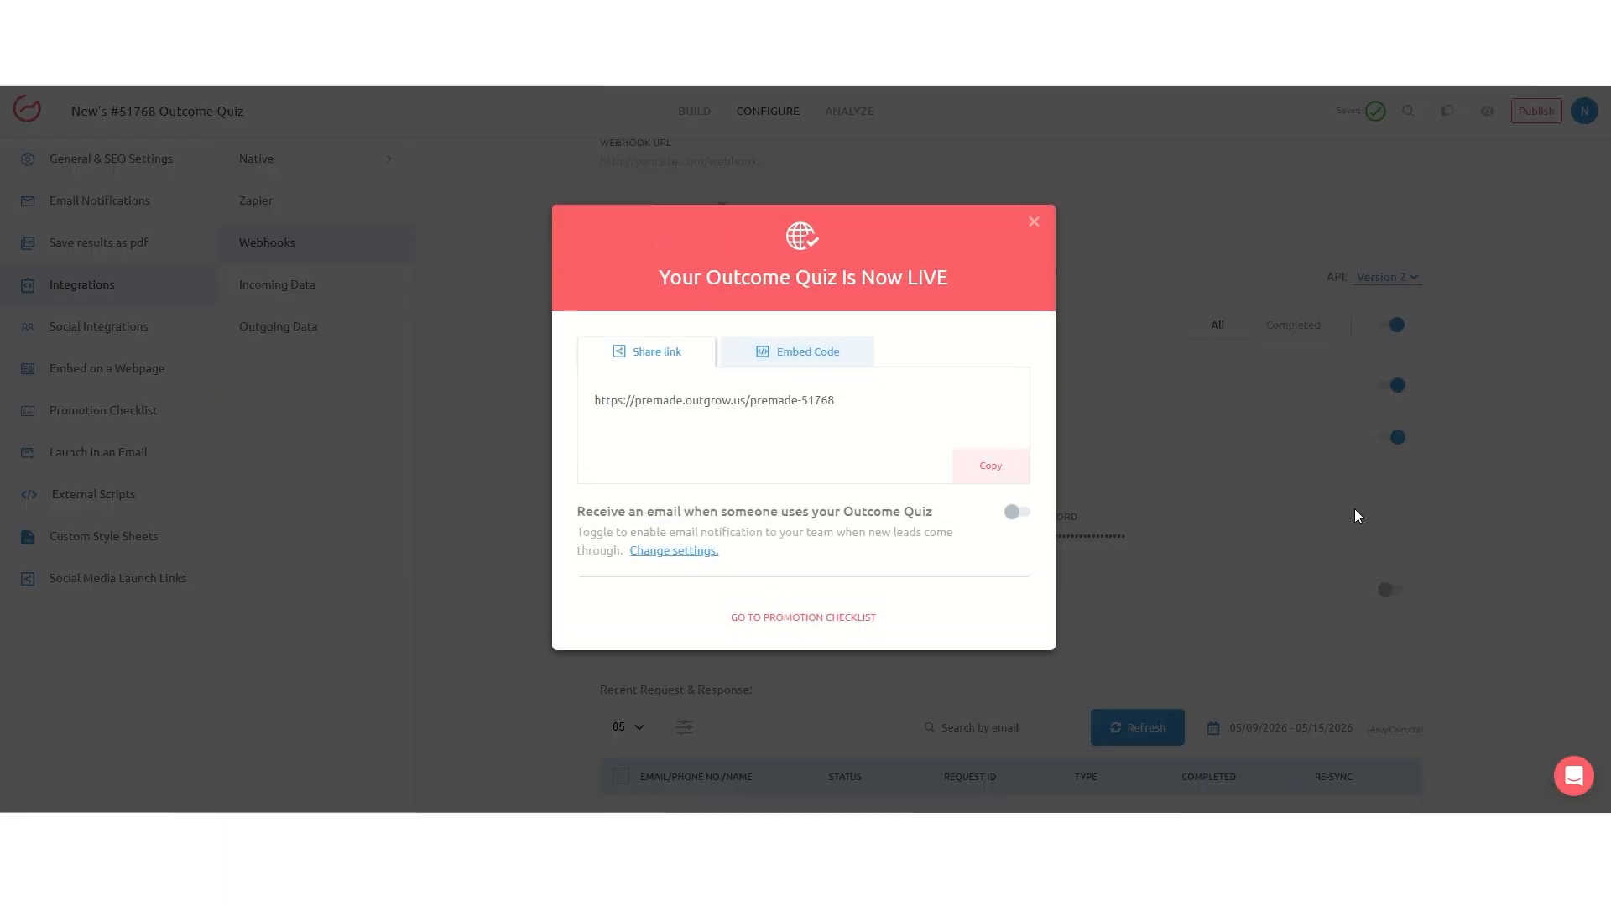